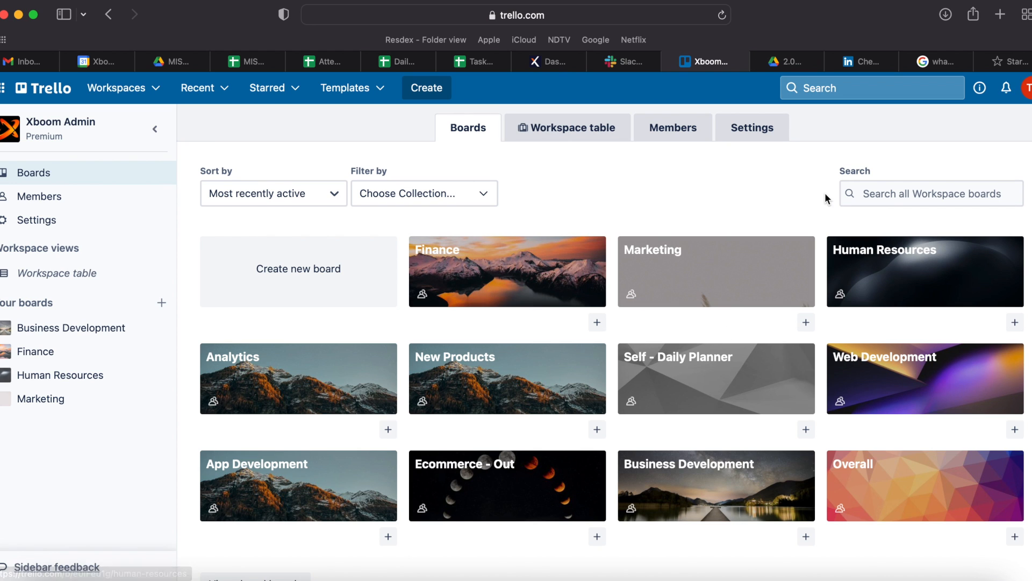
Look over the workspace boards, the Atlassian product switcher and the main boards overview, and return to the Xboom Admin workspace.
scroll(540, 329, "down", 2)
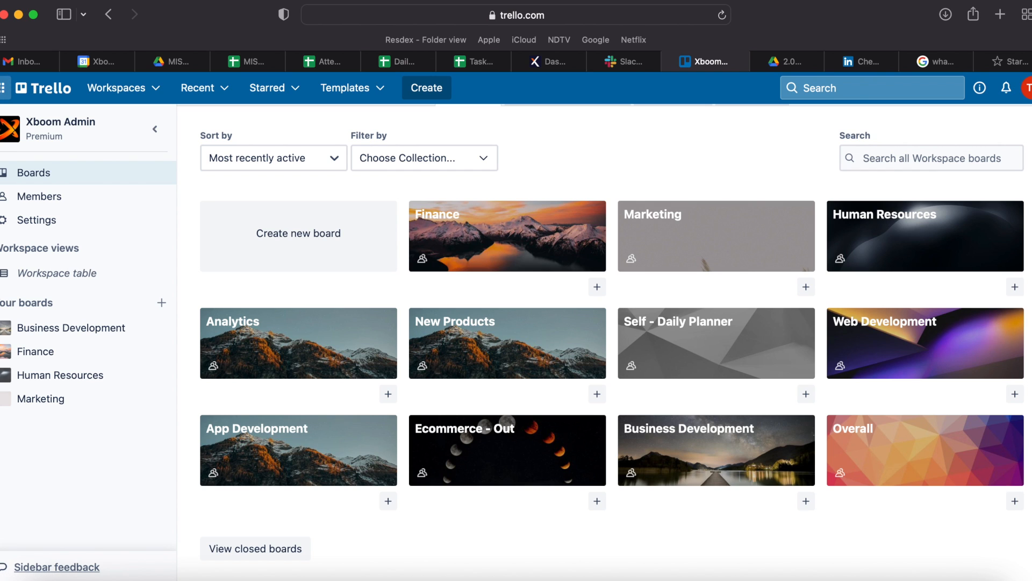
left_click(3, 89)
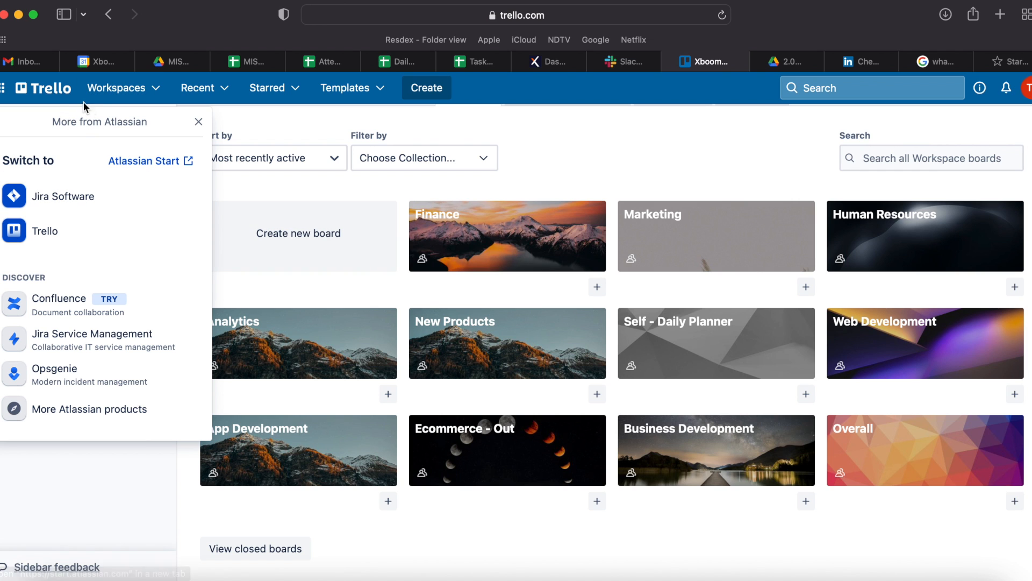
left_click(58, 91)
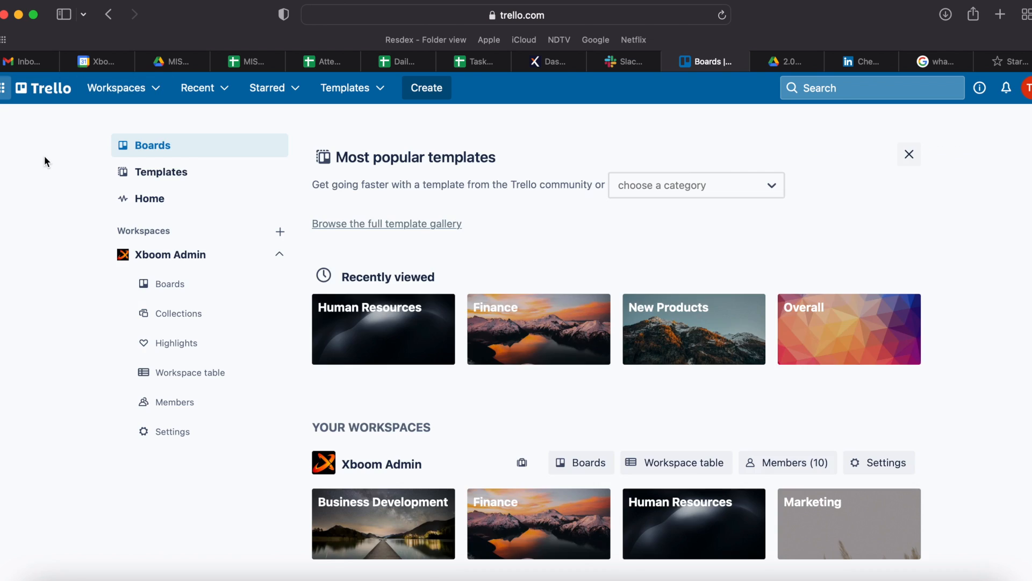
scroll(498, 384, "down", 2)
scroll(499, 385, "down", 2)
scroll(499, 385, "up", 4)
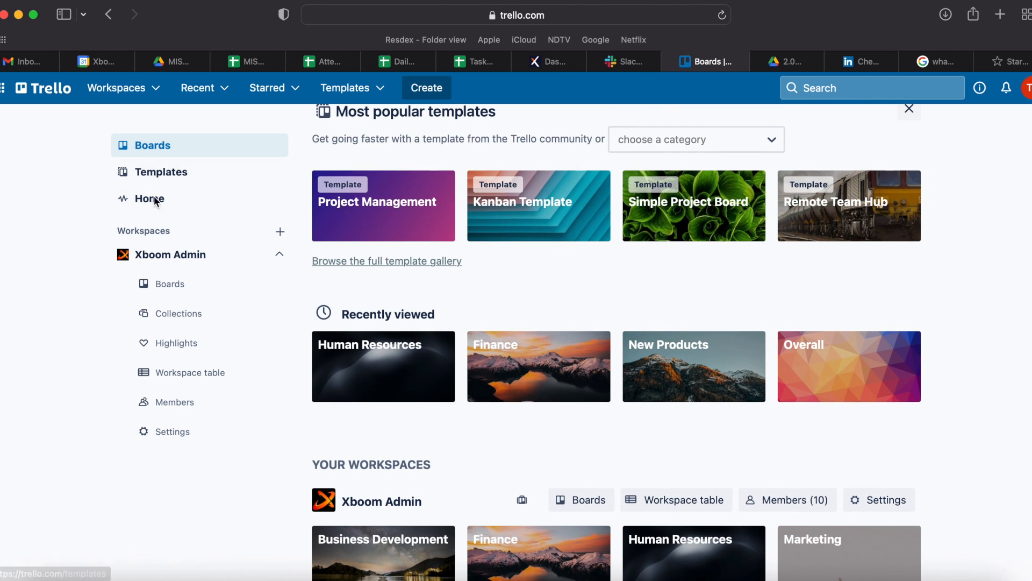
left_click(124, 88)
left_click(144, 189)
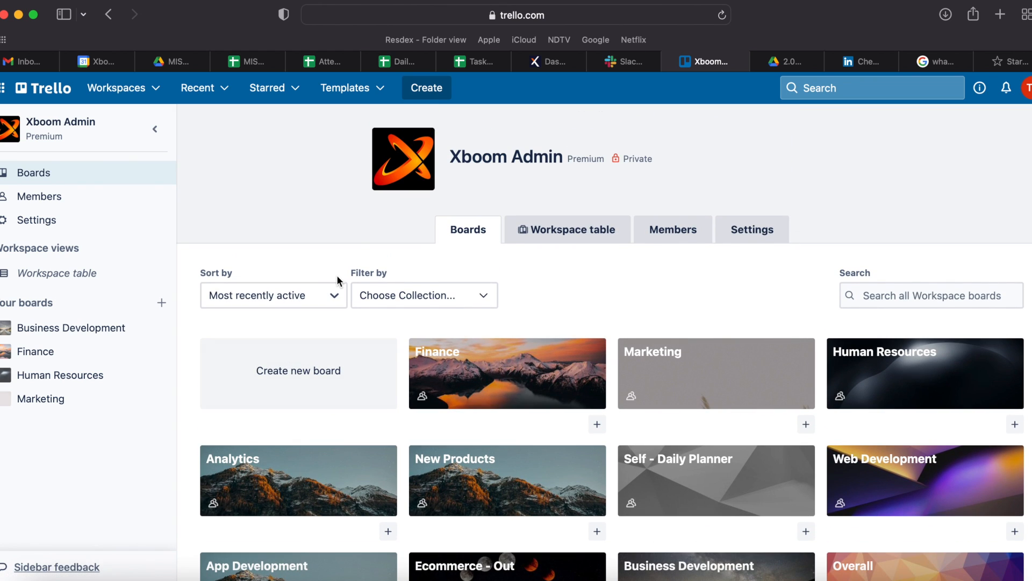
Review the recent boards, the starred boards and the list of available board templates.
left_click(223, 92)
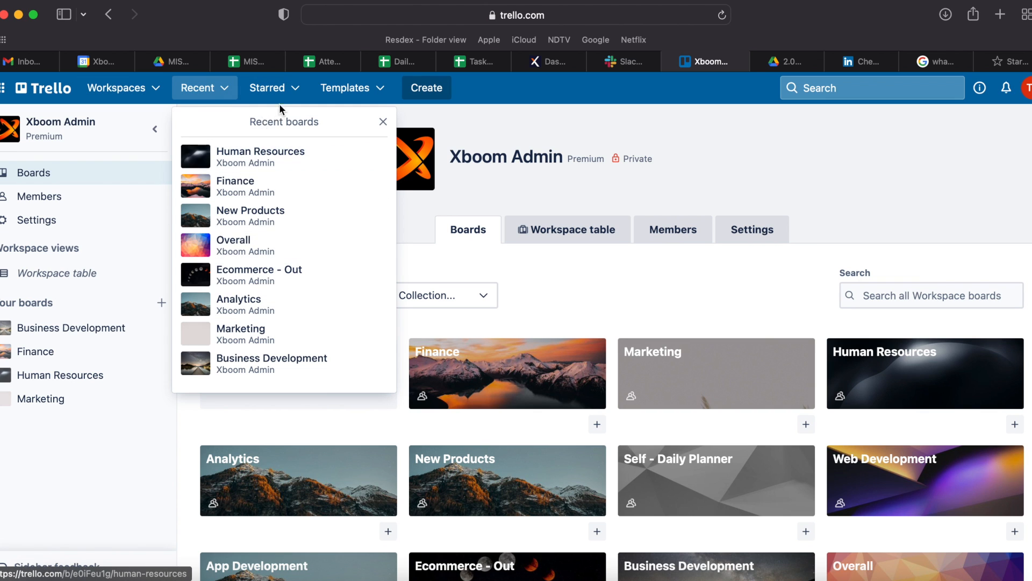
left_click(292, 94)
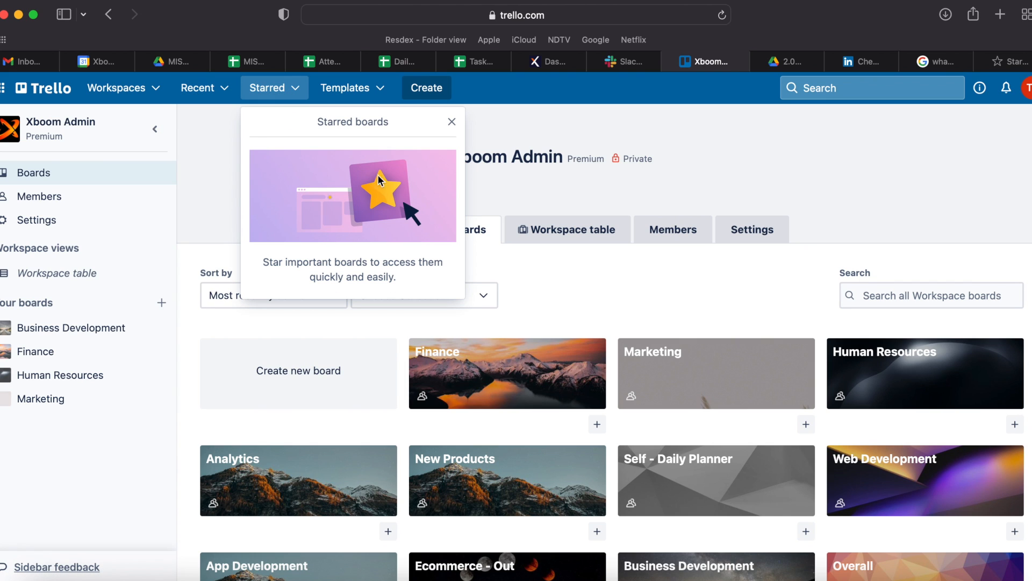
left_click(452, 122)
left_click(383, 93)
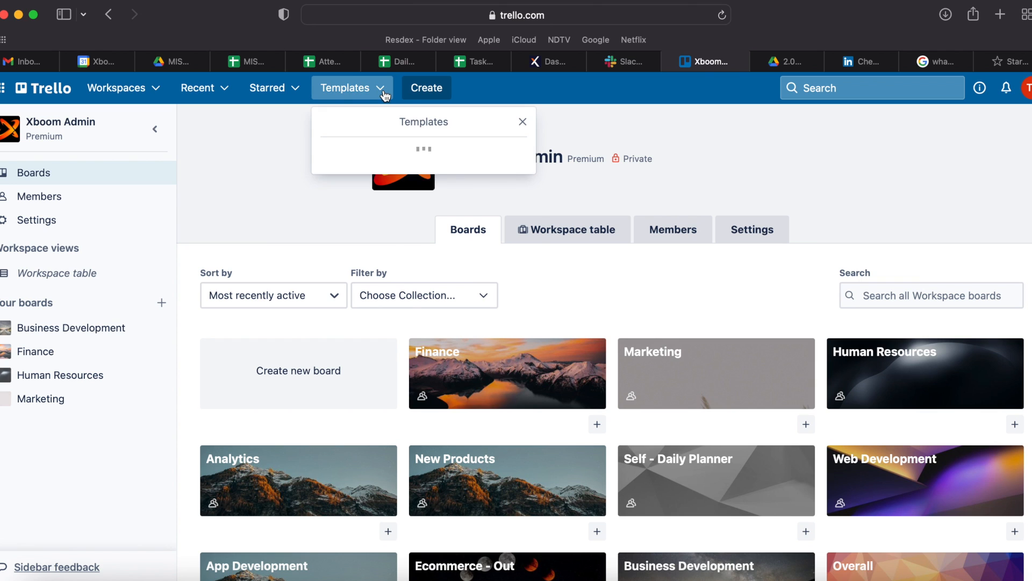
scroll(404, 325, "down", 1)
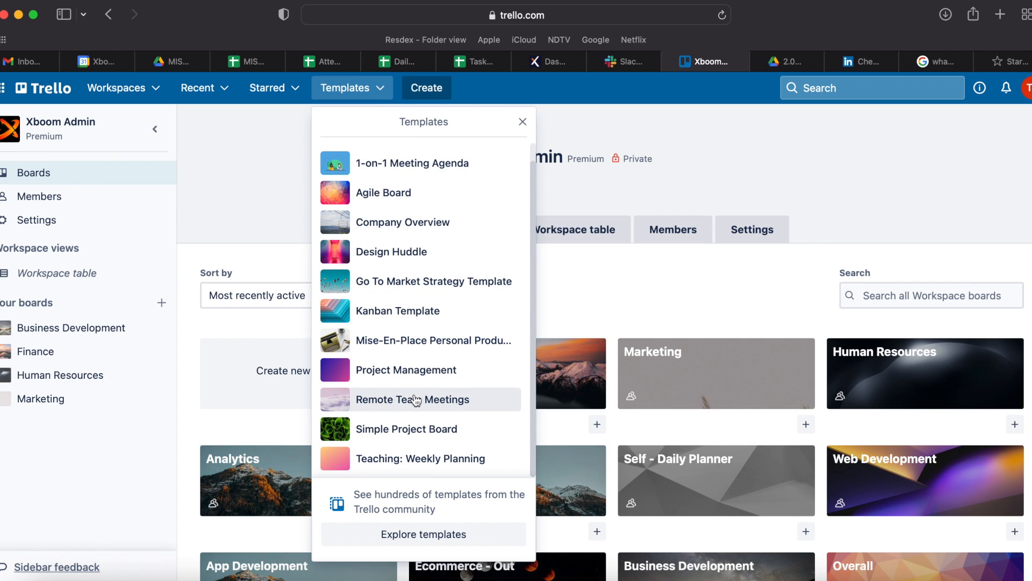
left_click(567, 182)
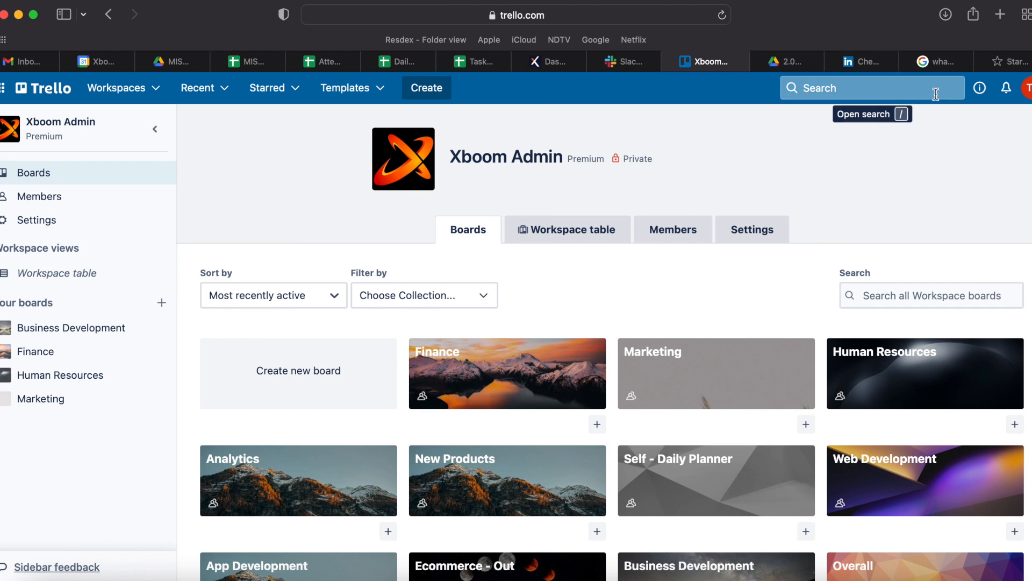
View the Trello information tips, the notifications and the account options.
left_click(979, 88)
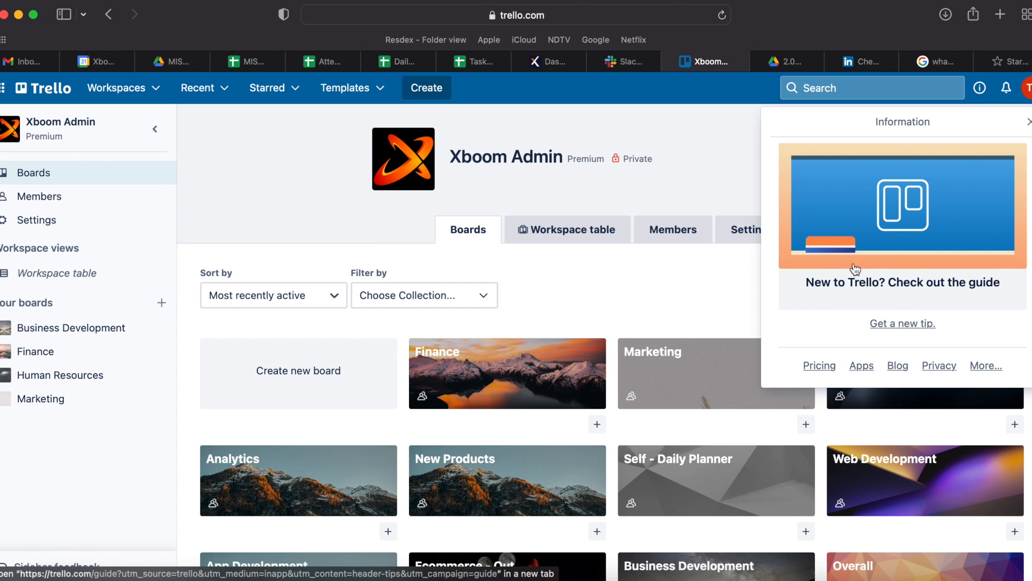
left_click(1007, 96)
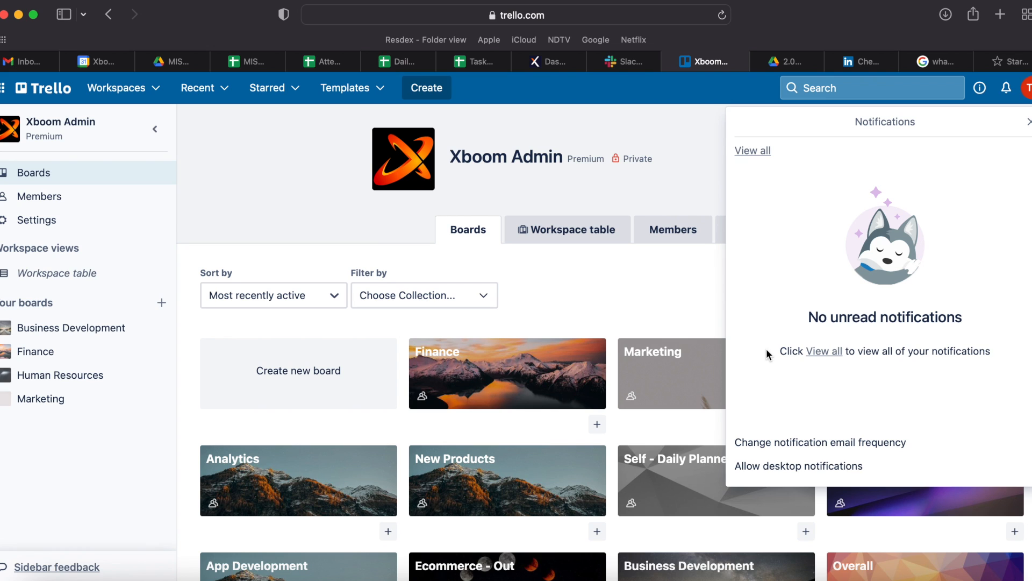
left_click(1027, 87)
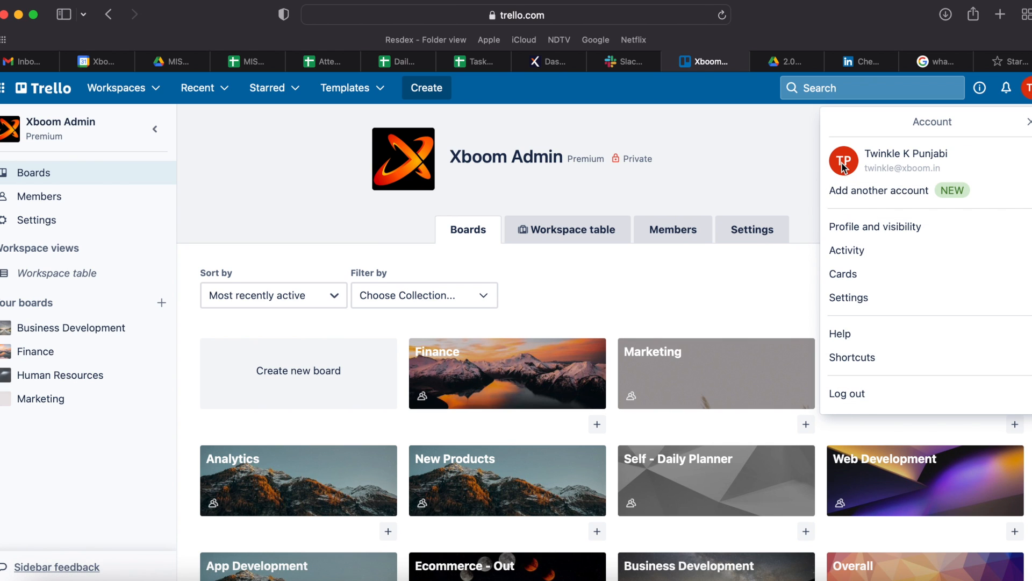
left_click(337, 263)
Open the Human Resources board and add the cards "Recruitment for Aerospace Engineer" and "Test Card" to the To Do list.
scroll(588, 370, "down", 5)
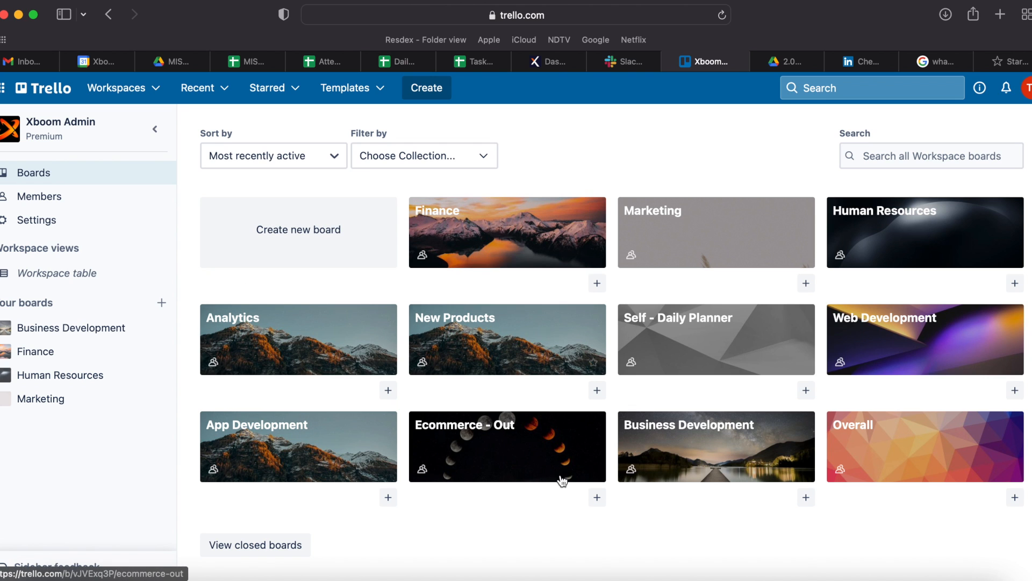
left_click(894, 242)
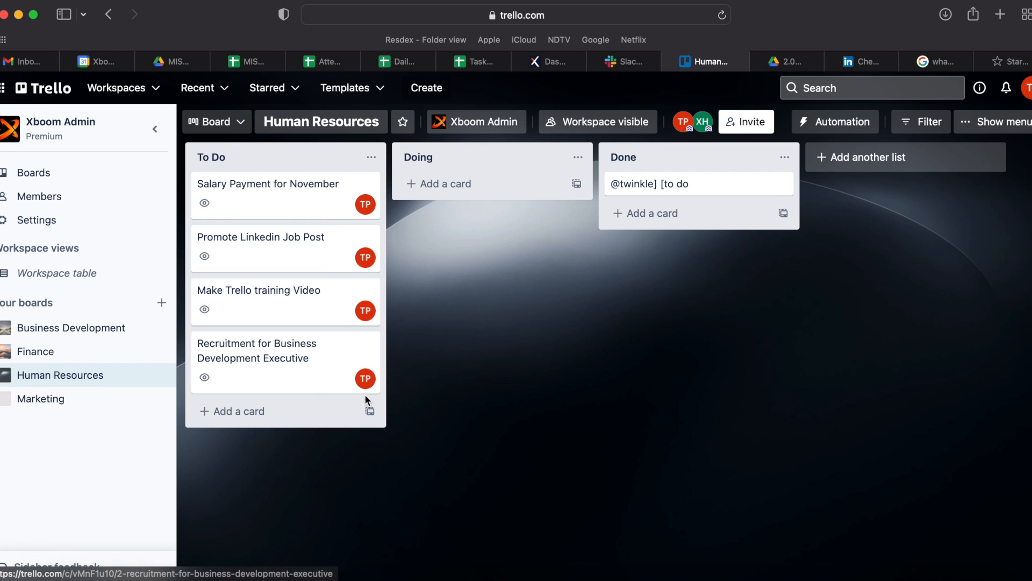
left_click(271, 412)
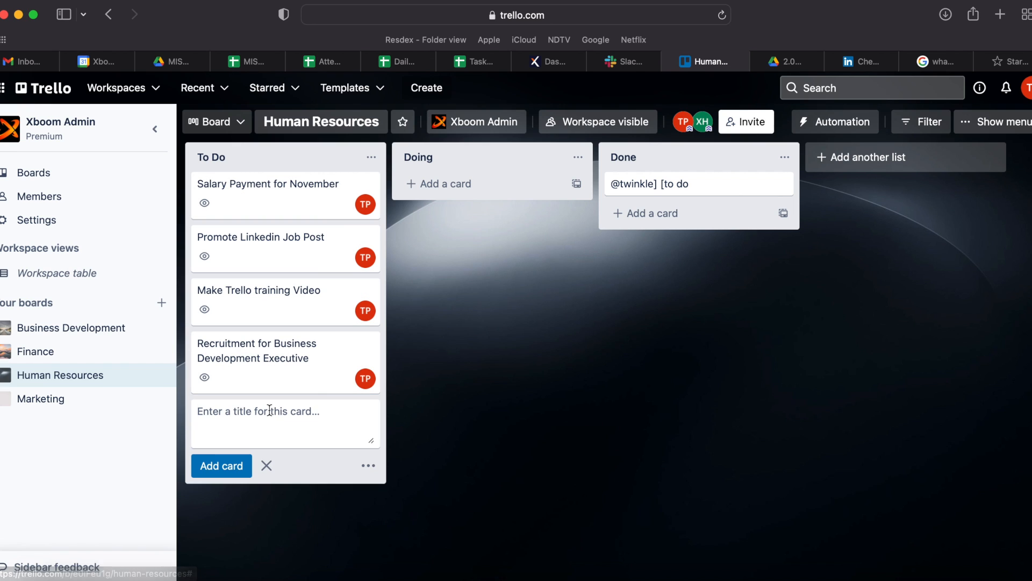
type("Re")
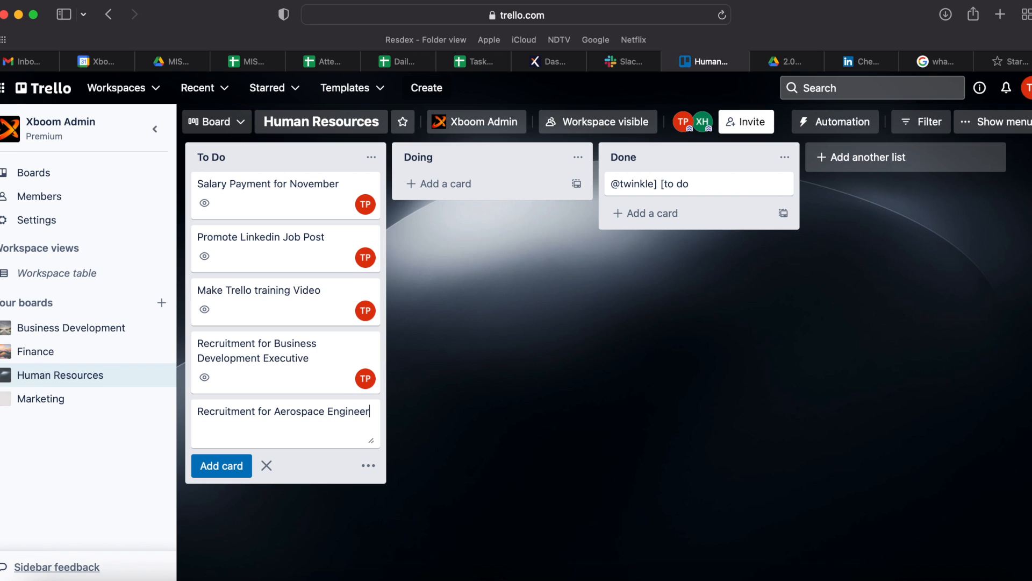
left_click(218, 467)
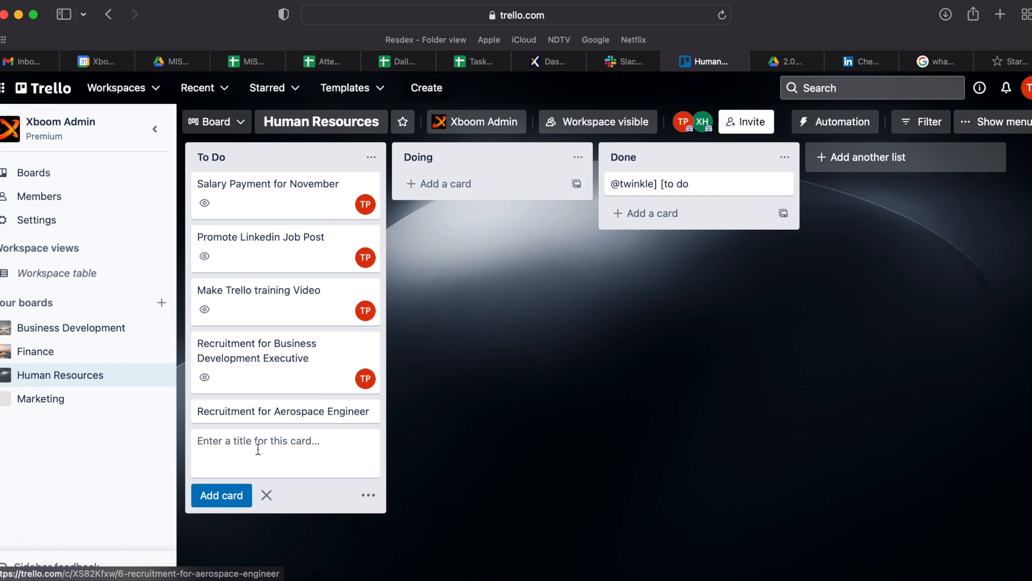
type("Test Card")
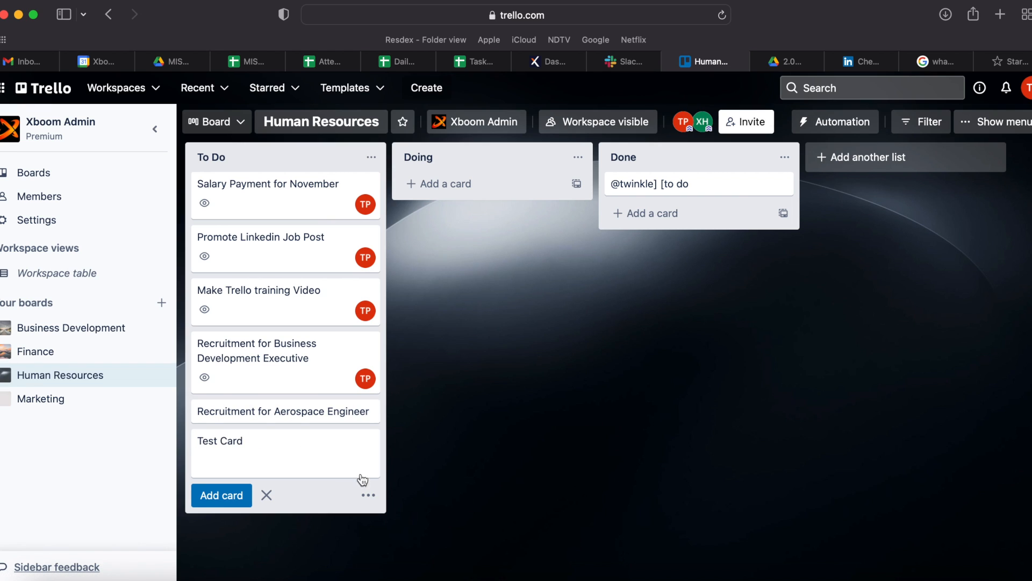
left_click(400, 476)
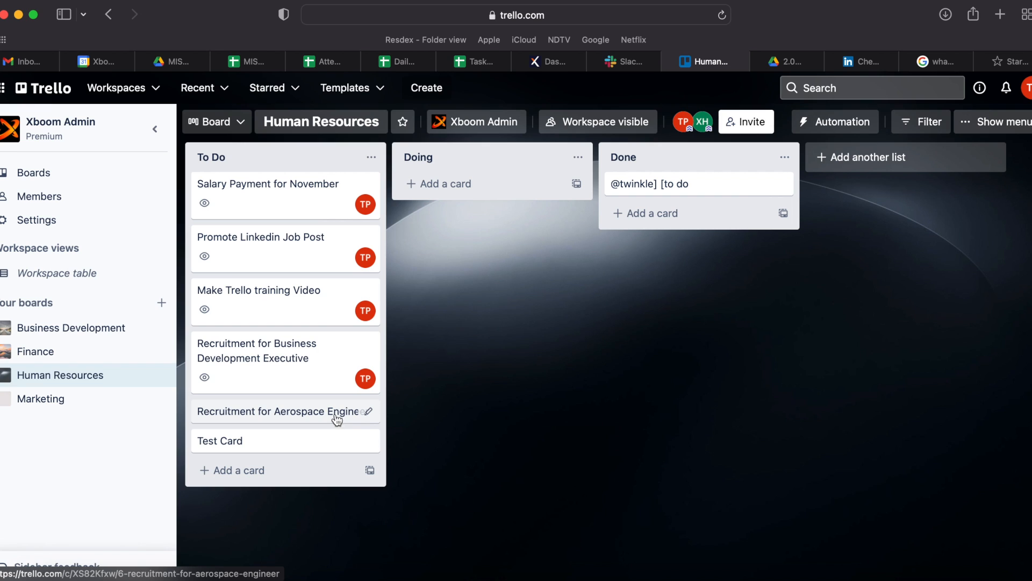
Give the "Recruitment for Aerospace Engineer" card the description "To recruit 2 Aerospace Engineers".
left_click(309, 414)
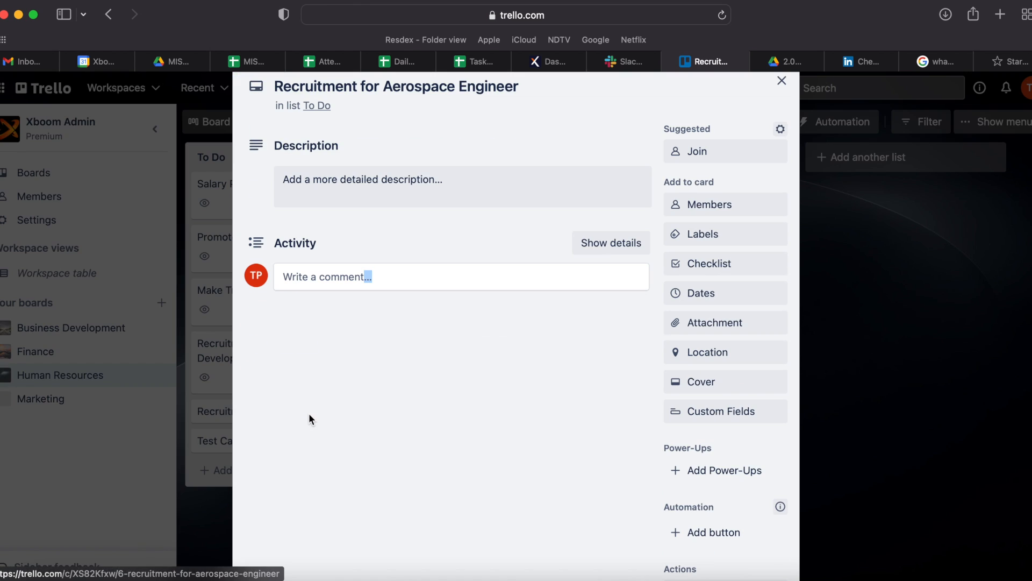
left_click(397, 175)
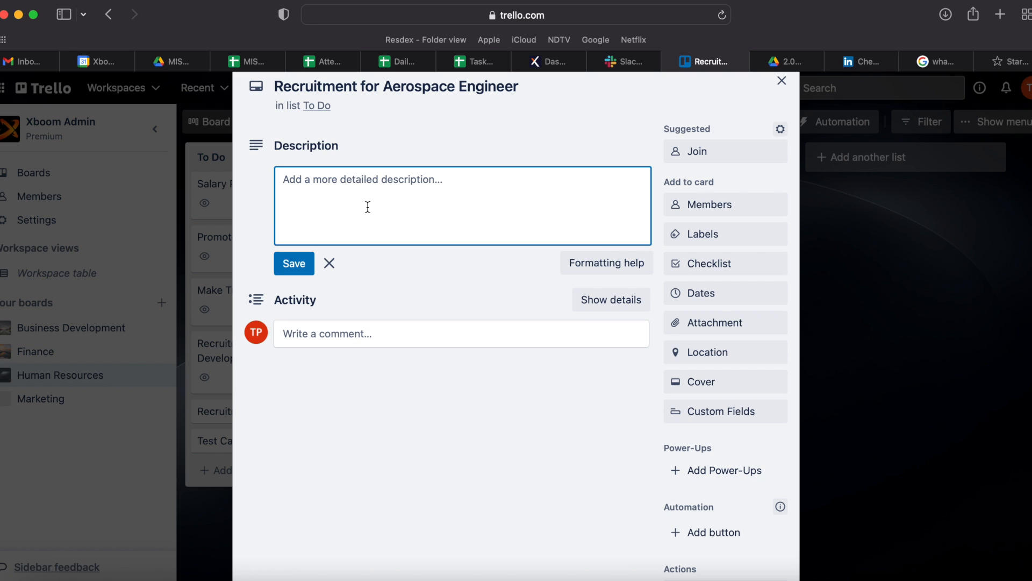
type("To recruit 2 Aerospace Enginners")
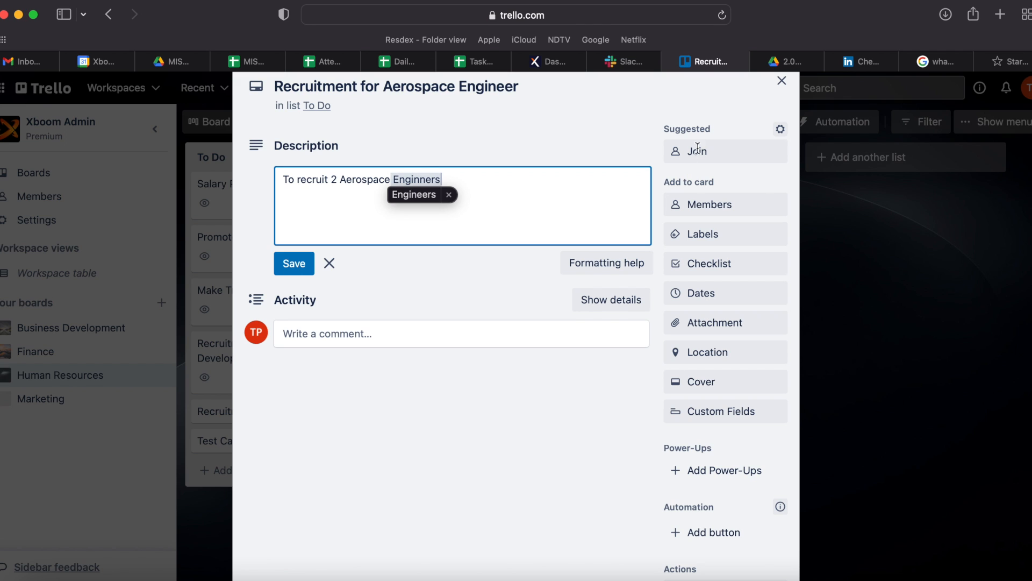
Assign the signed-in board member to the "Recruitment for Aerospace Engineer" card.
left_click(729, 205)
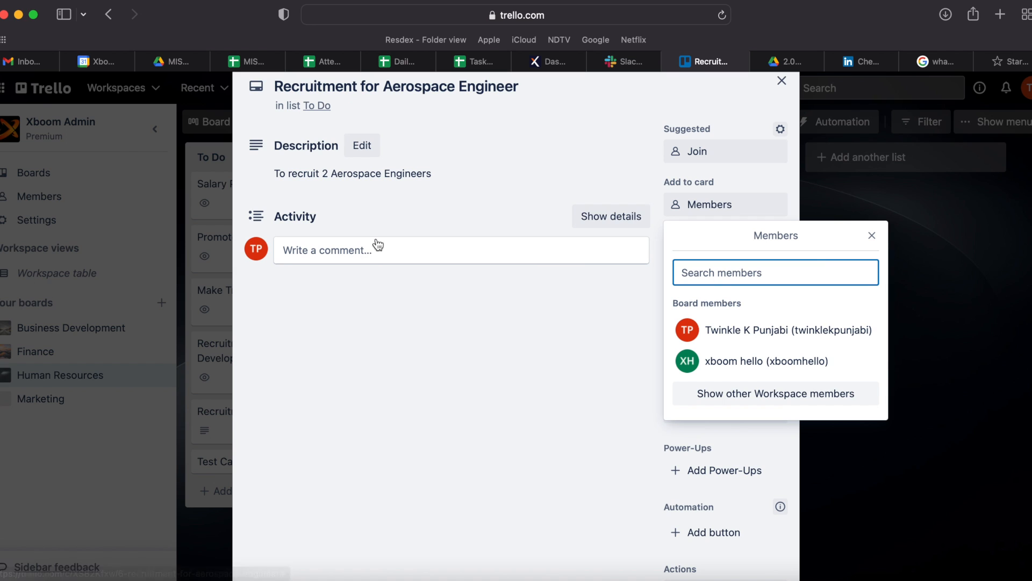
left_click(722, 329)
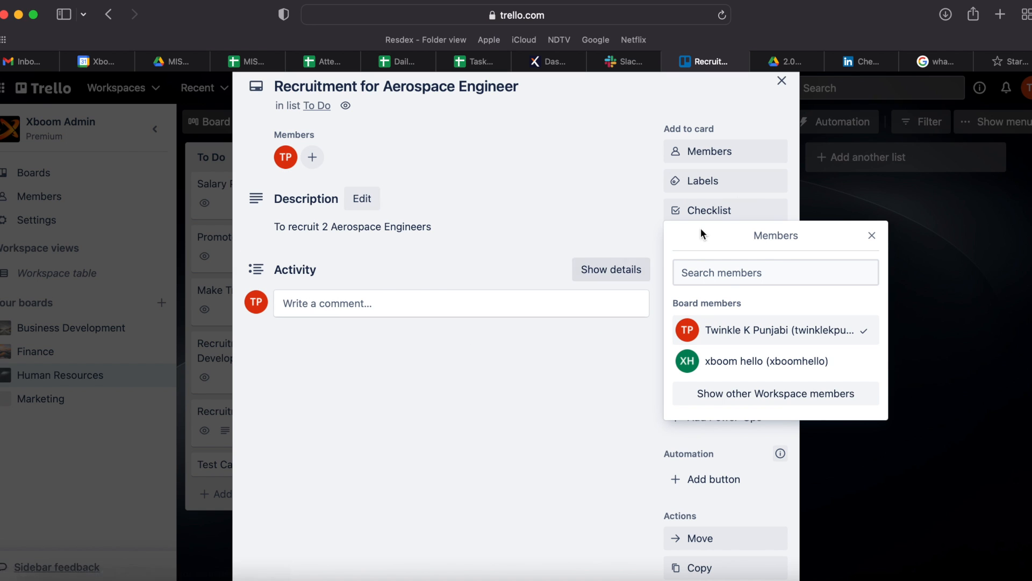
left_click(872, 236)
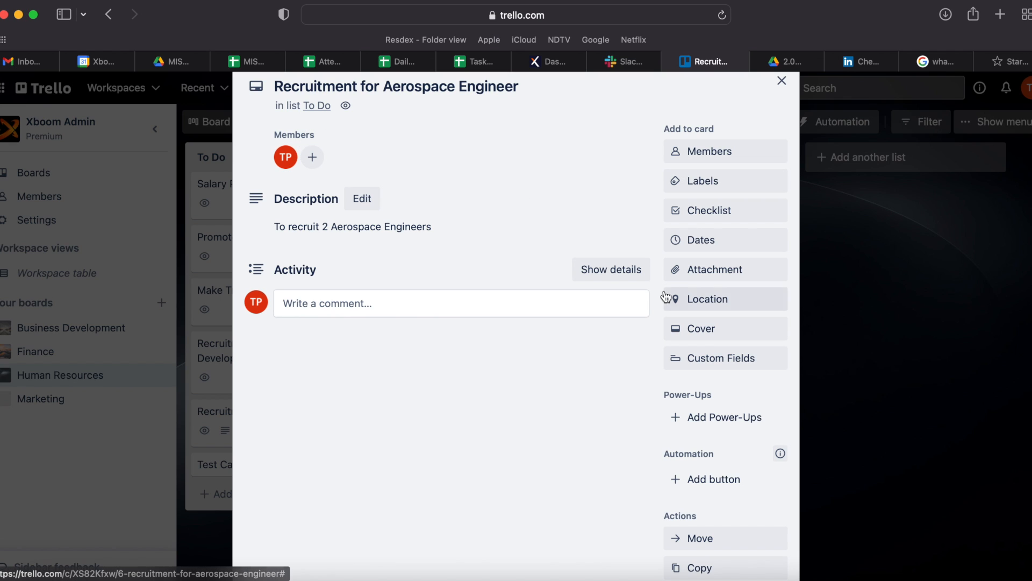
View the card's label colours and add a checklist titled "Post Job on LinkedIn , Naukri".
left_click(701, 183)
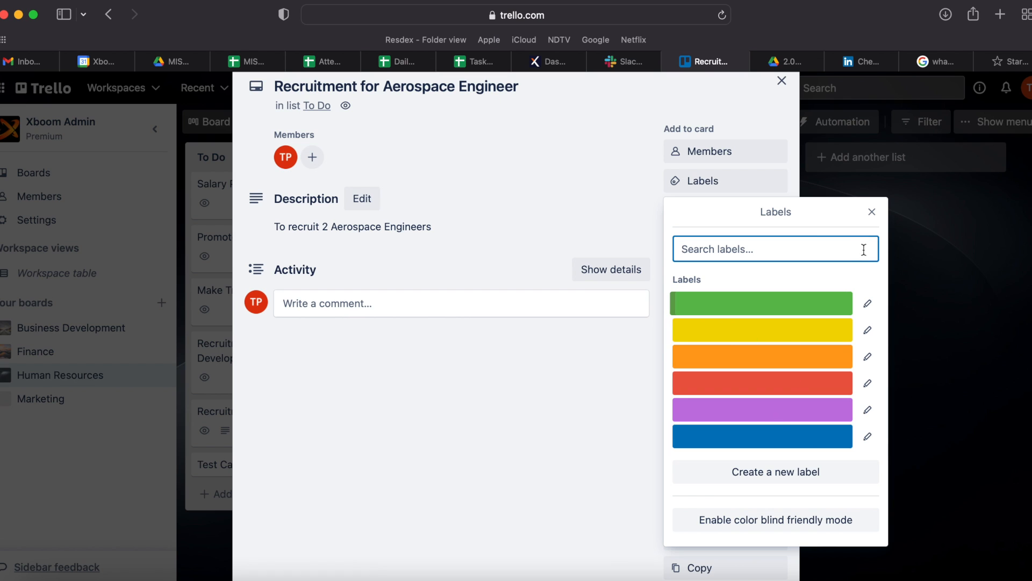
left_click(874, 218)
left_click(774, 214)
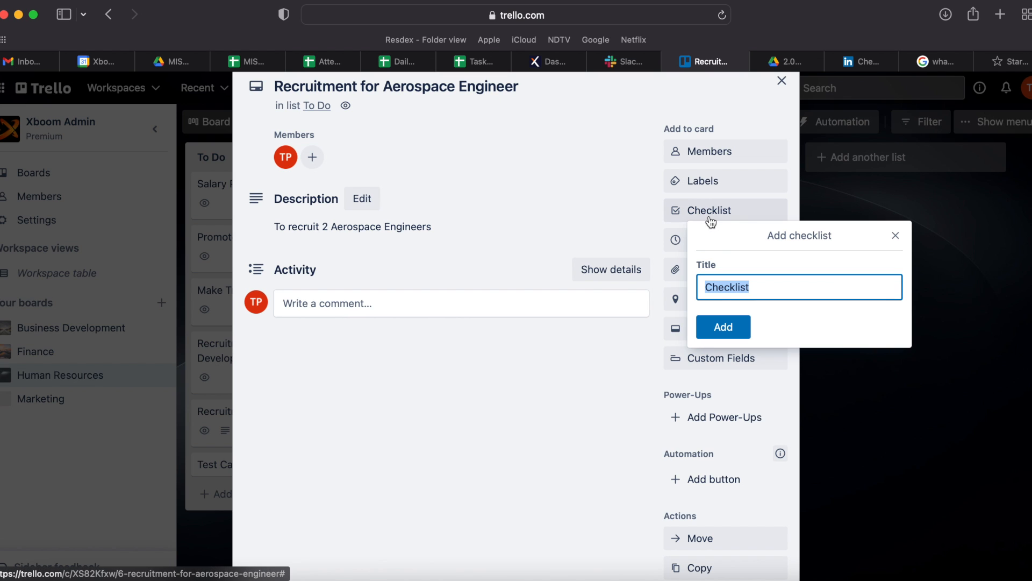
type("Post Job on LinkedIn , Naukri")
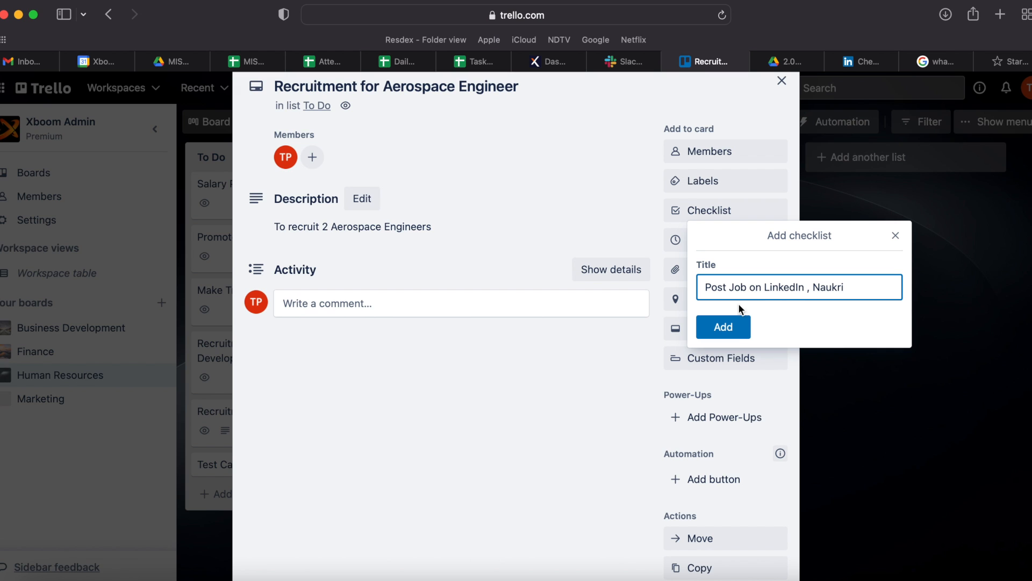
left_click(738, 321)
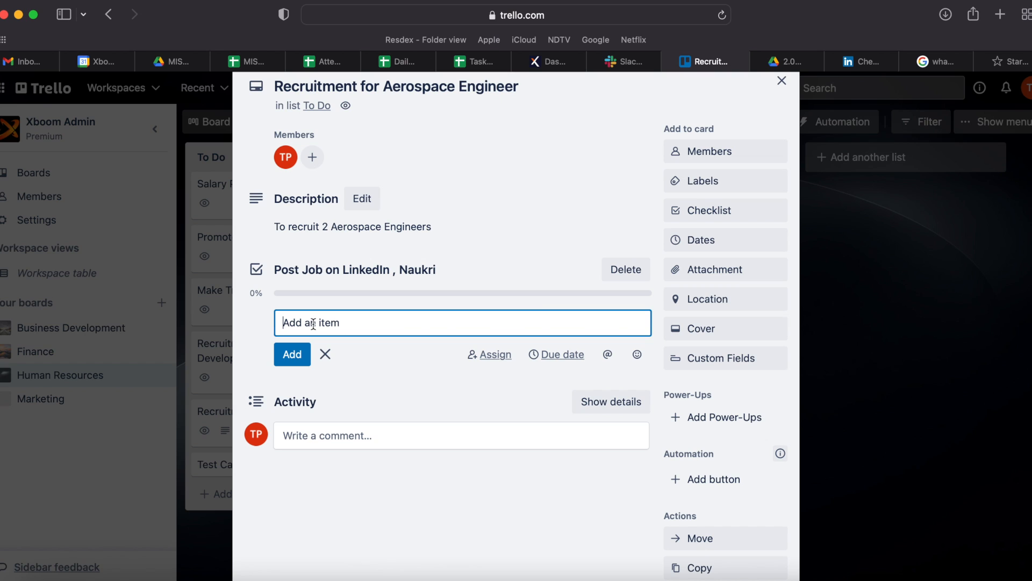
Retitle the checklist "Recruitment" and add the items "Job Posting on Naukri, LinkedIn" and "Profile Screening".
type("Candidate profile sc")
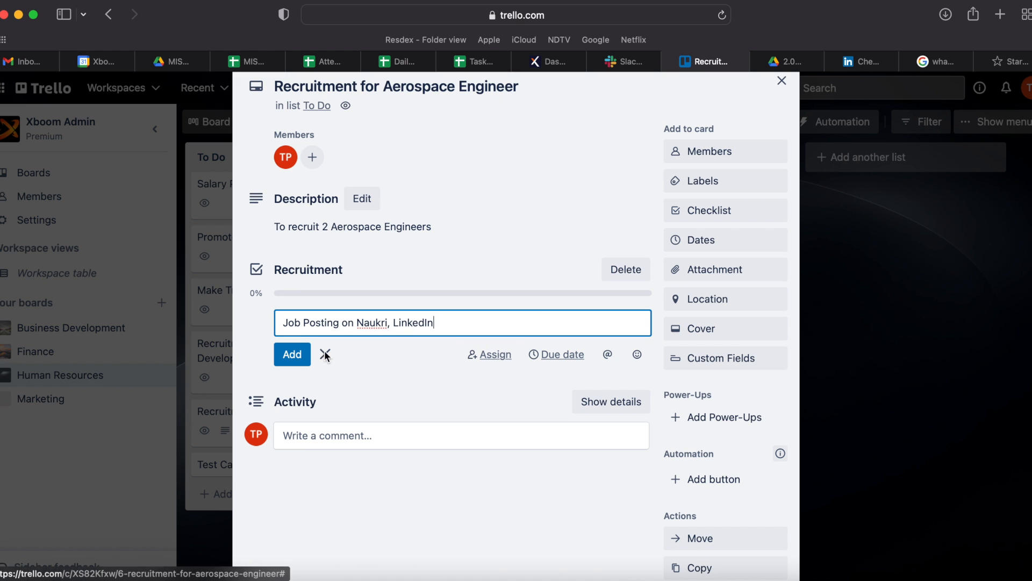
left_click(292, 354)
type("Profile Screening")
key("Return")
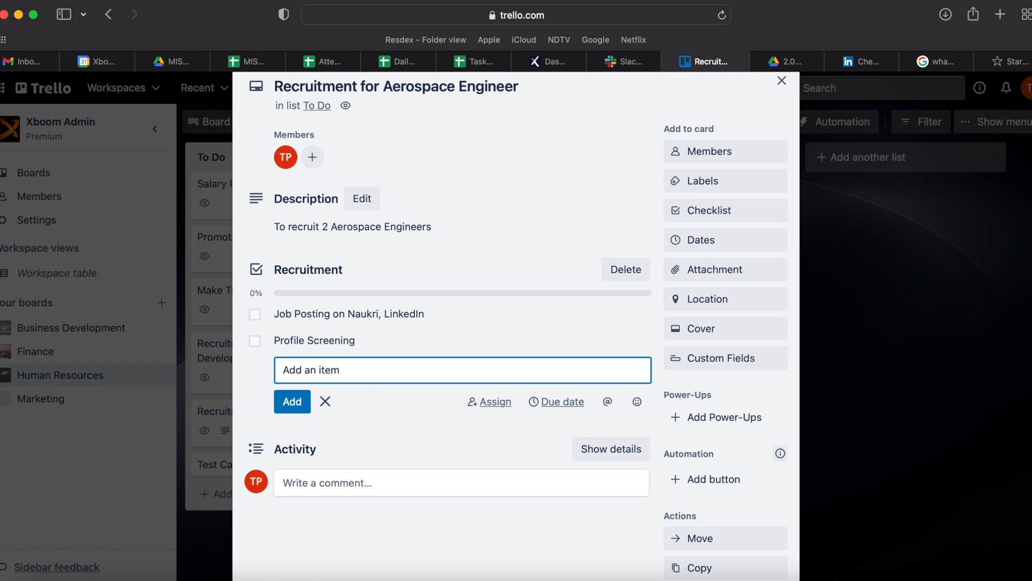
Add the items "1st round of Interview" and "2nd round : Submission Round" to the Recruitment checklist.
type("1st round of Int")
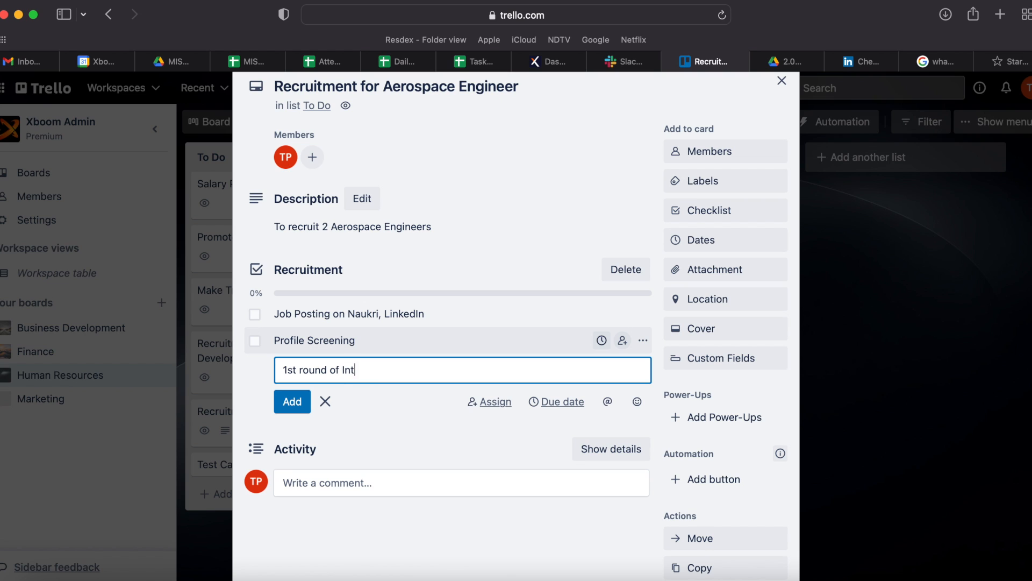
type("w")
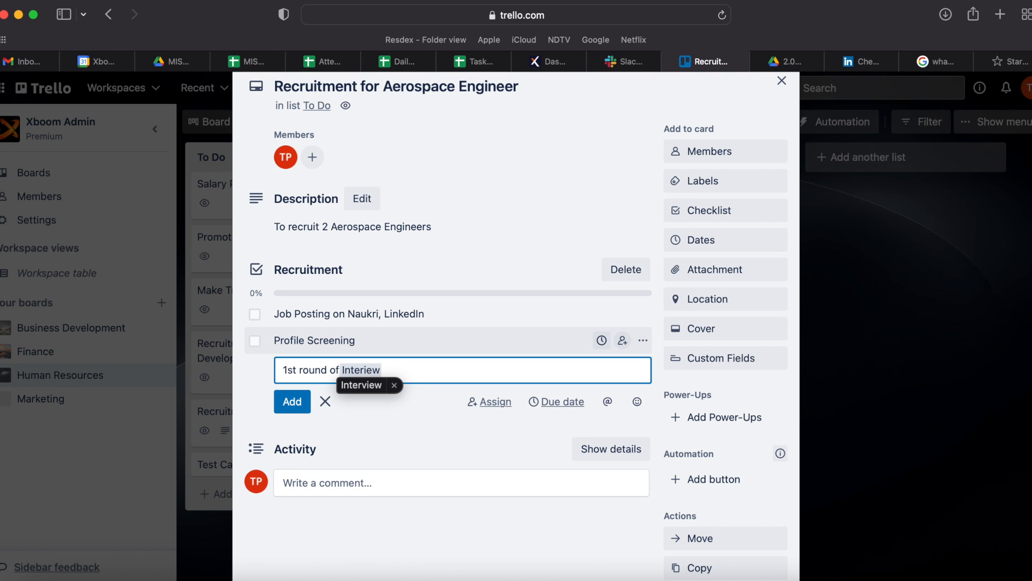
left_click(350, 386)
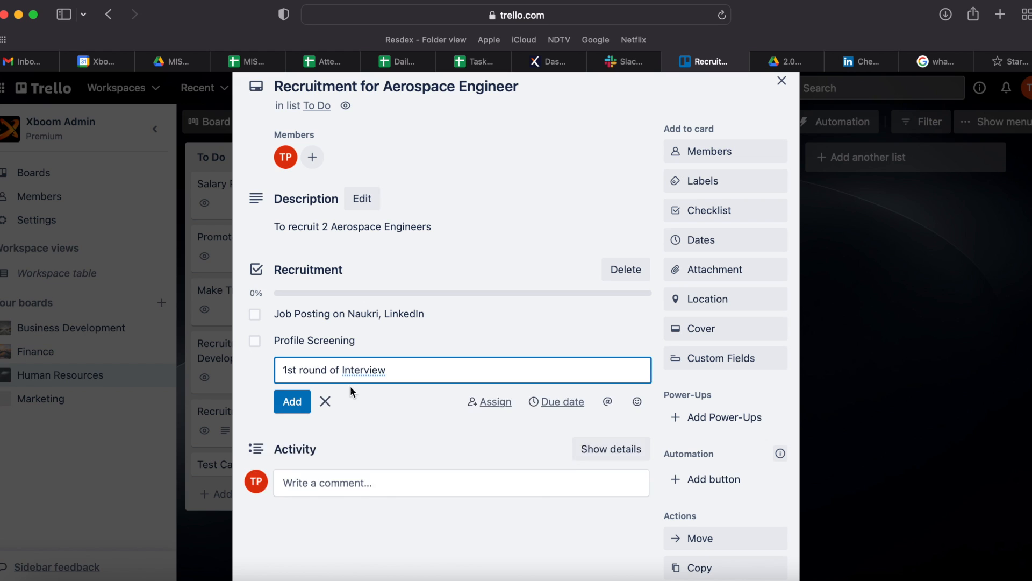
key("Return")
type("2nd round : Submis")
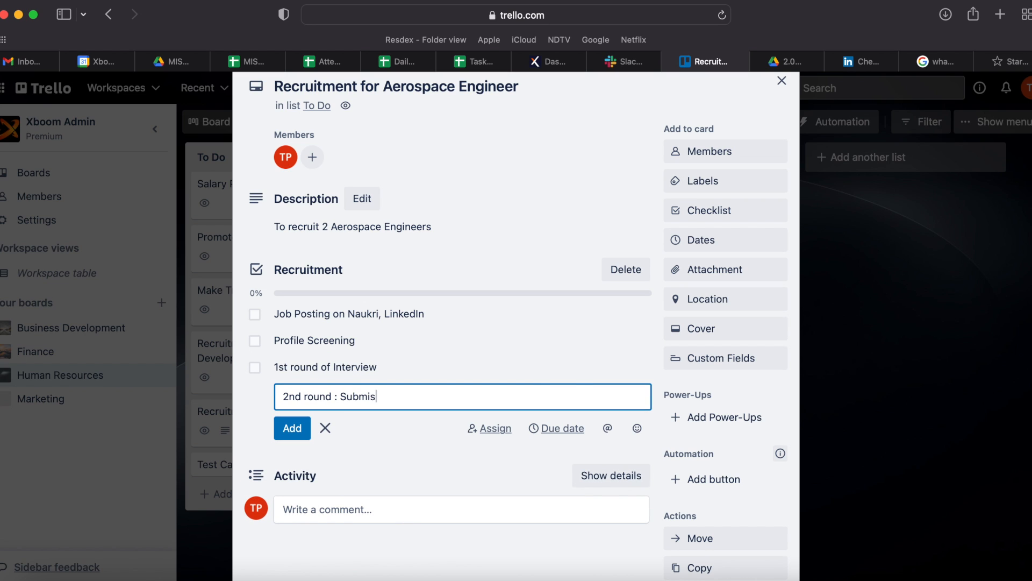
type("sion Round")
key("Return")
Add the items "3rd Round : Face to Face round", "Offer to be made" and "Final Selection" to the Recruitment checklist.
type("3r")
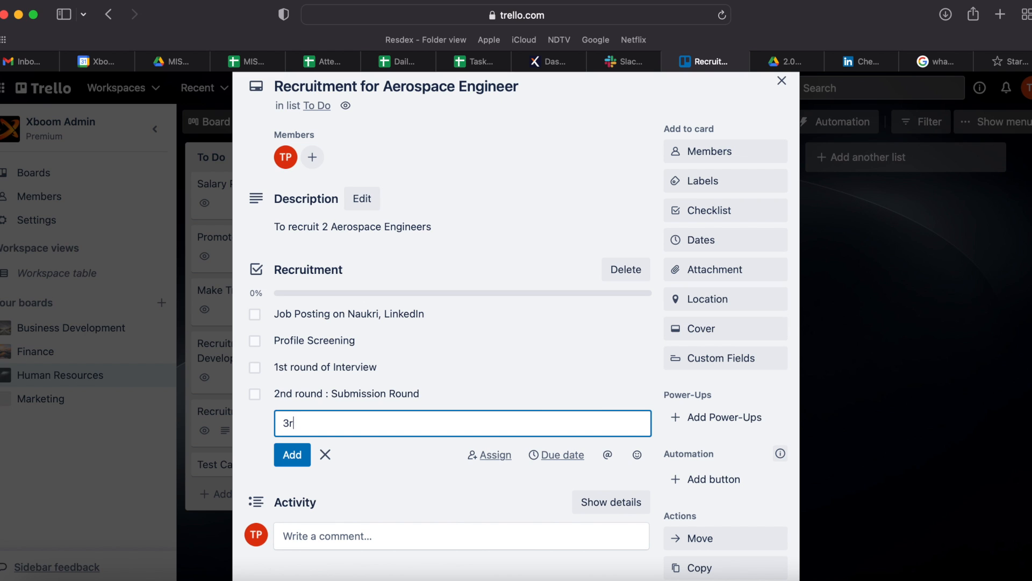
type("d Rou")
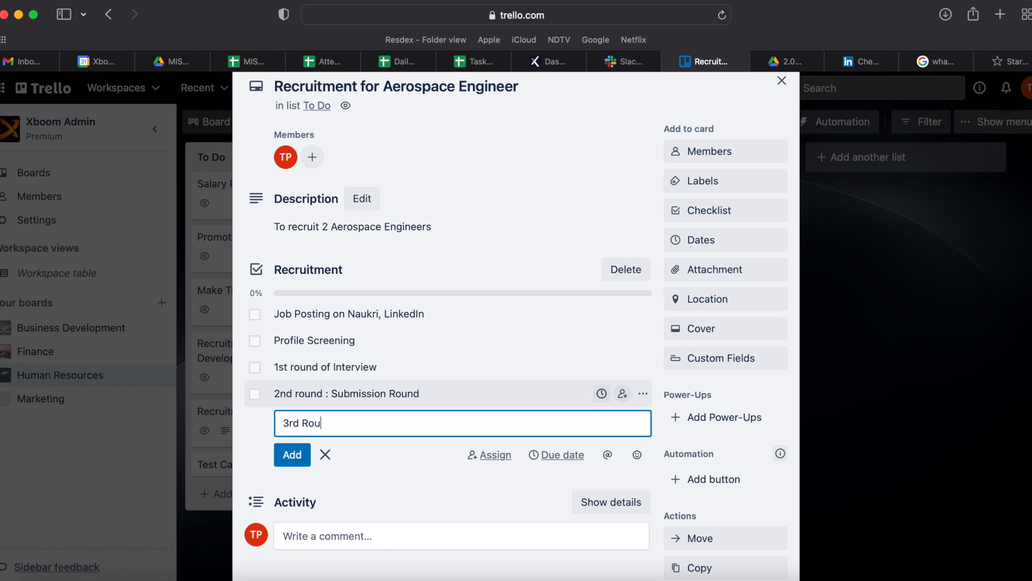
type("nd : Face to Face round")
key("Return")
type("Offer to be made")
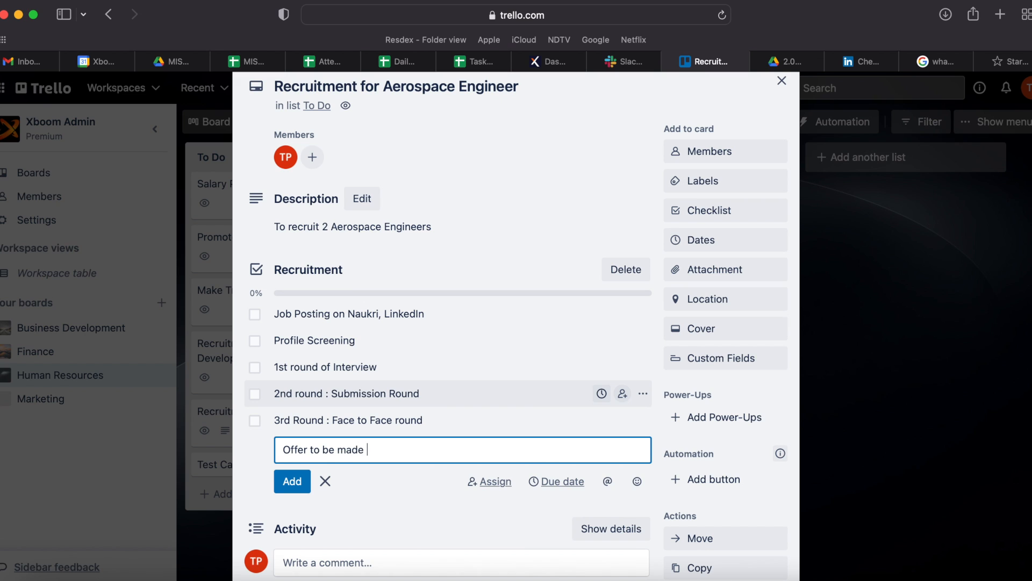
key("Return")
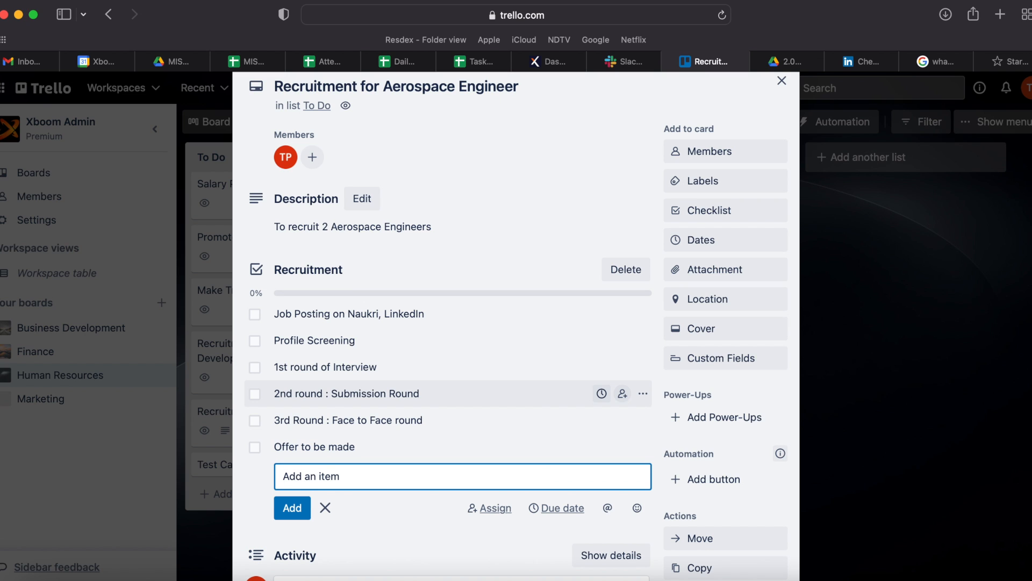
type("Final Selection")
key("Return")
key("Escape")
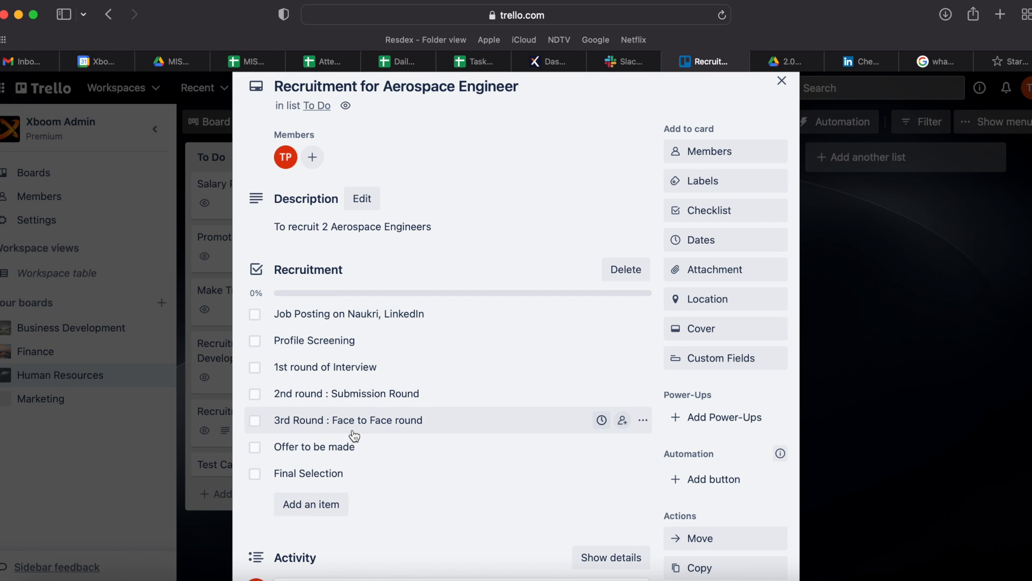
Mark the job posting, profile screening and 1st interview round items as complete and close the card.
left_click(255, 314)
left_click(255, 341)
left_click(254, 369)
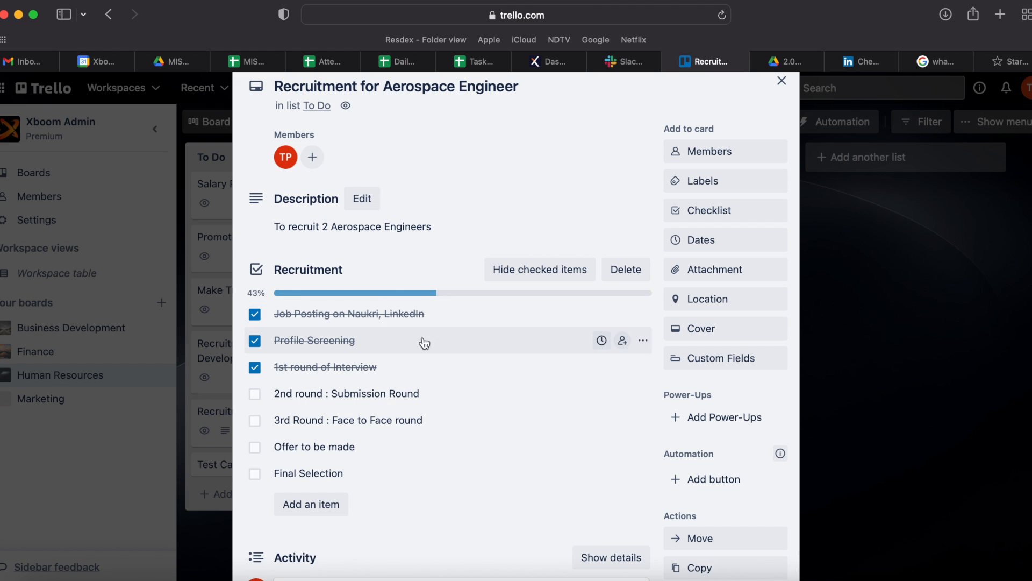
left_click(783, 83)
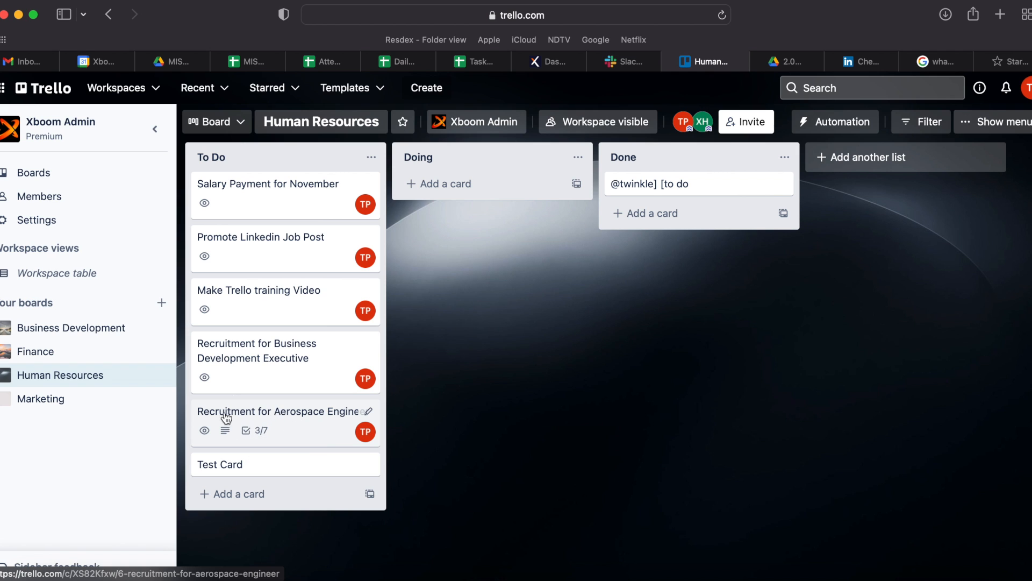
Reopen the "Recruitment for Aerospace Engineer" card and unmark its three completed checklist items.
double_click(315, 425)
scroll(316, 424, "up", 1)
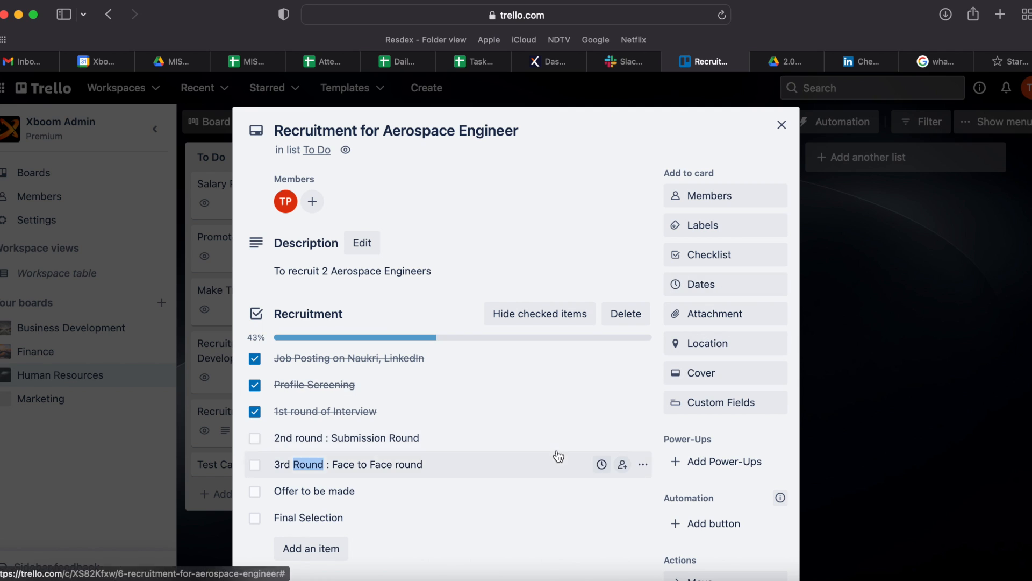
left_click(256, 412)
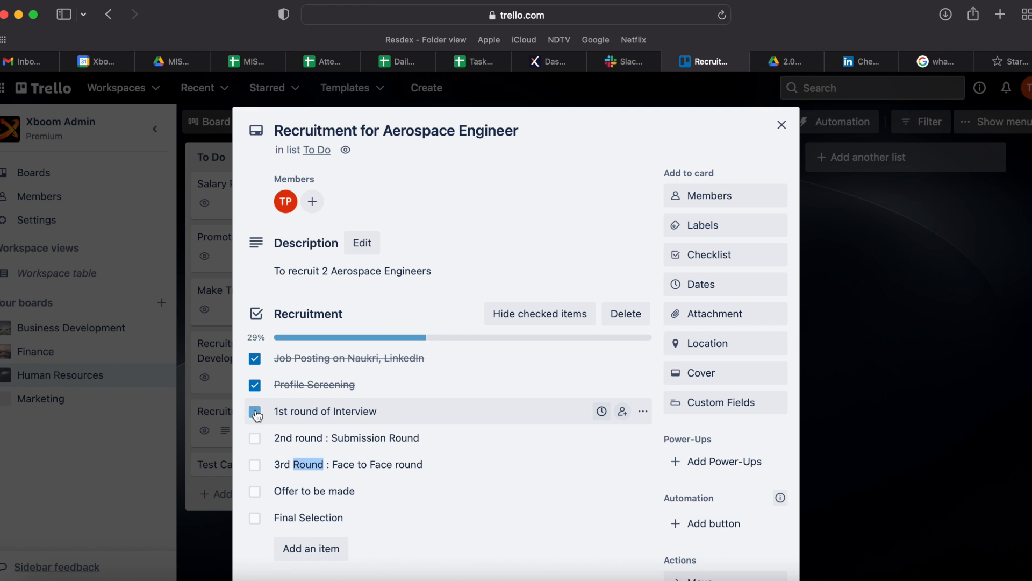
left_click(255, 386)
left_click(255, 361)
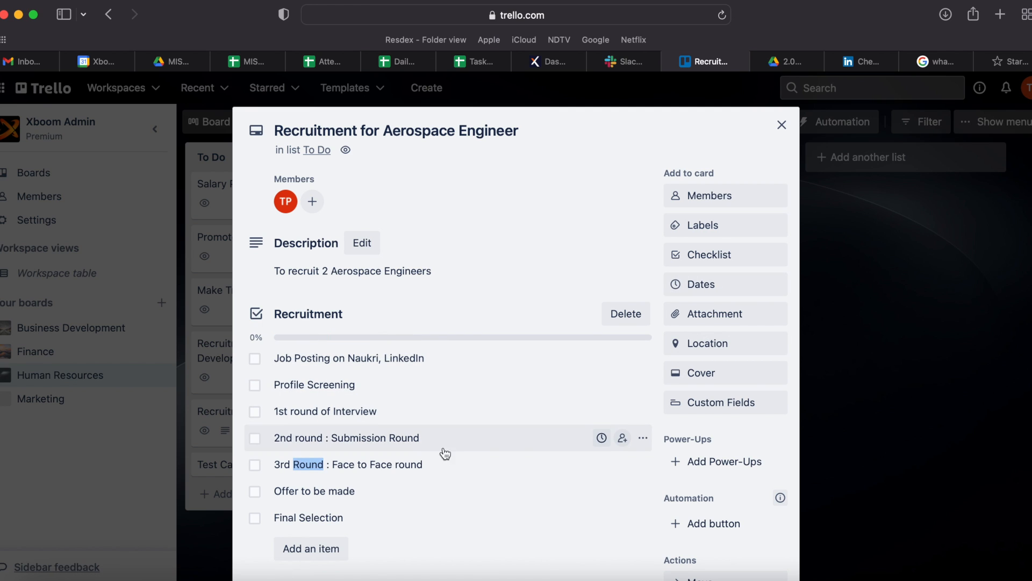
Open the "Job Posting on Naukri, LinkedIn" checklist item for editing and view its item actions.
left_click(473, 496)
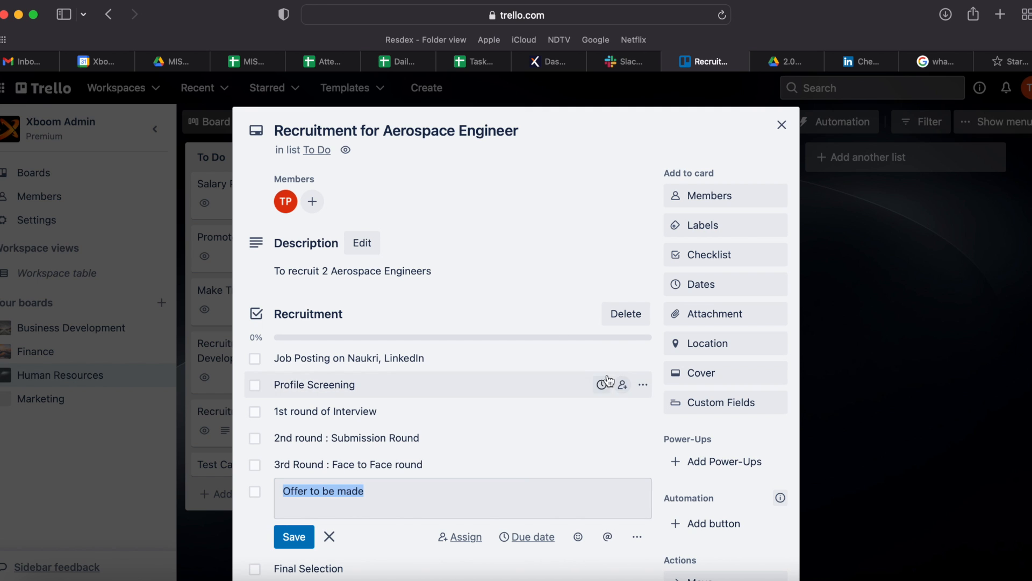
left_click(456, 364)
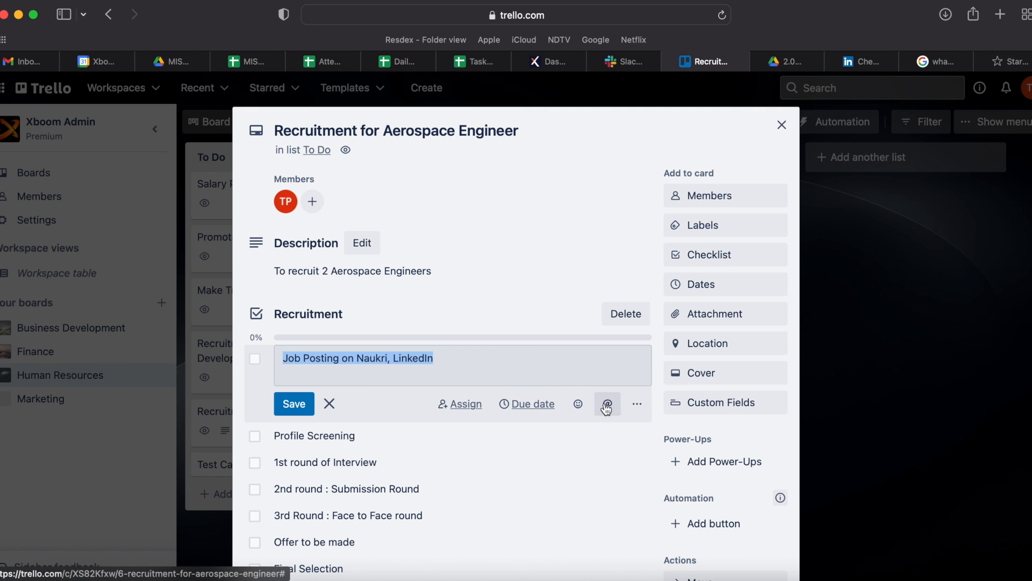
left_click(638, 409)
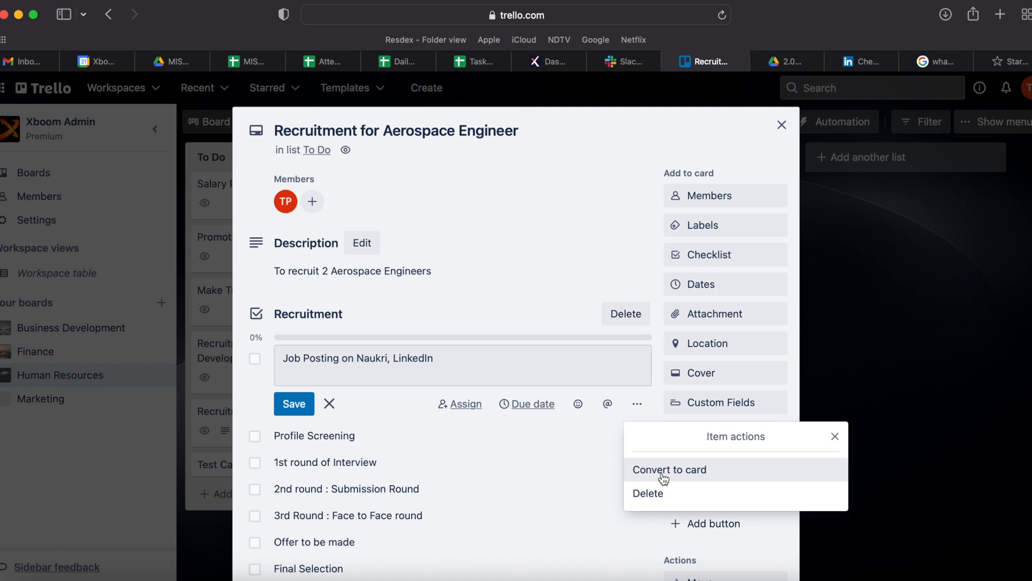
left_click(835, 436)
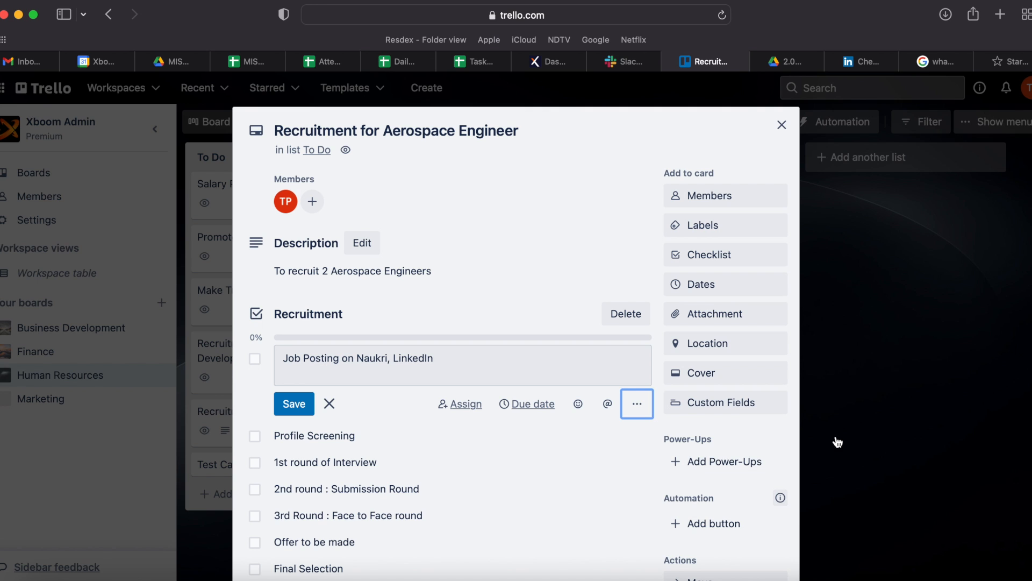
Set the card's due date to 15/12/2021 at 15:42 with a reminder 1 Day before.
left_click(723, 283)
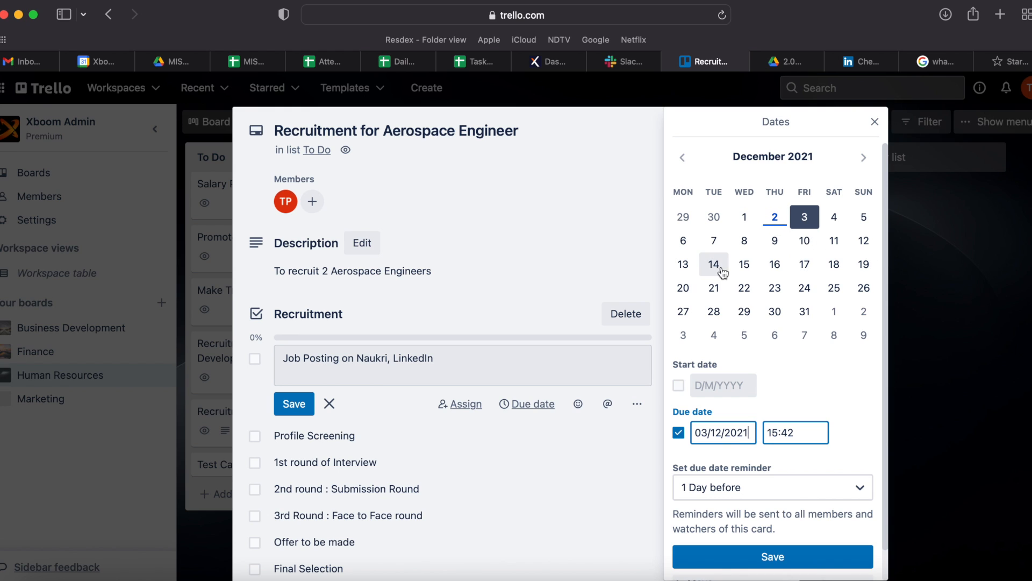
left_click(742, 266)
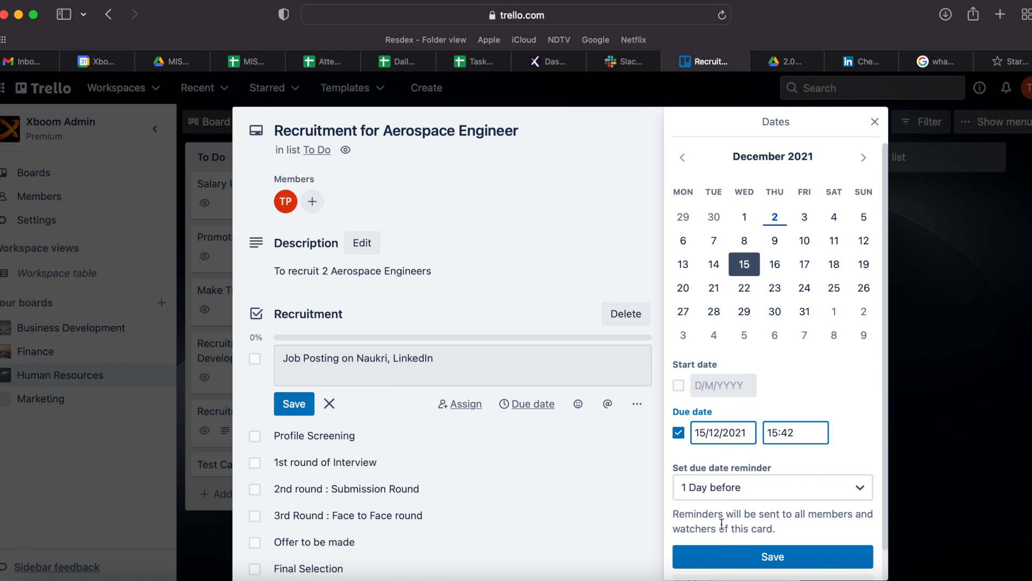
left_click(859, 486)
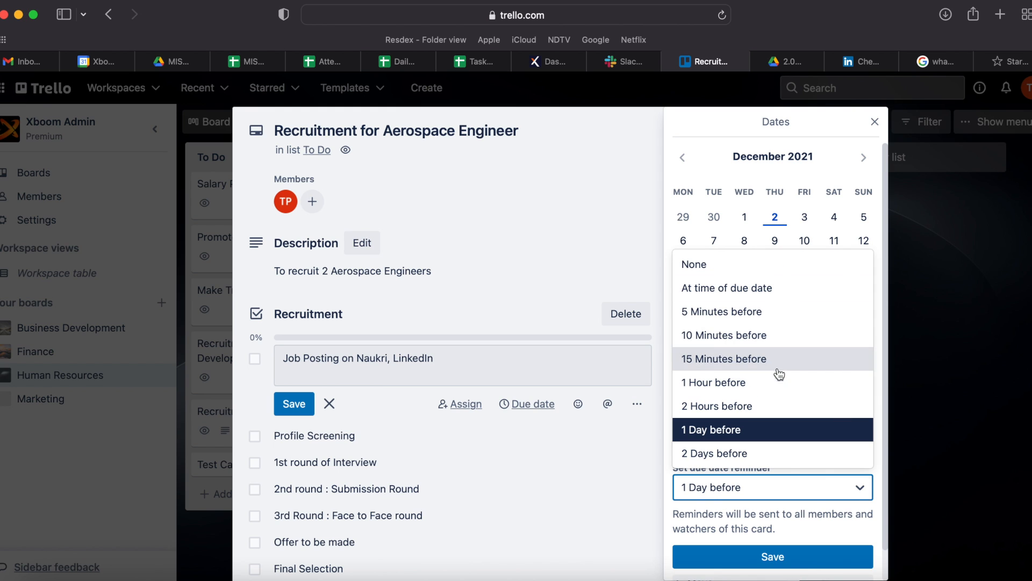
left_click(767, 561)
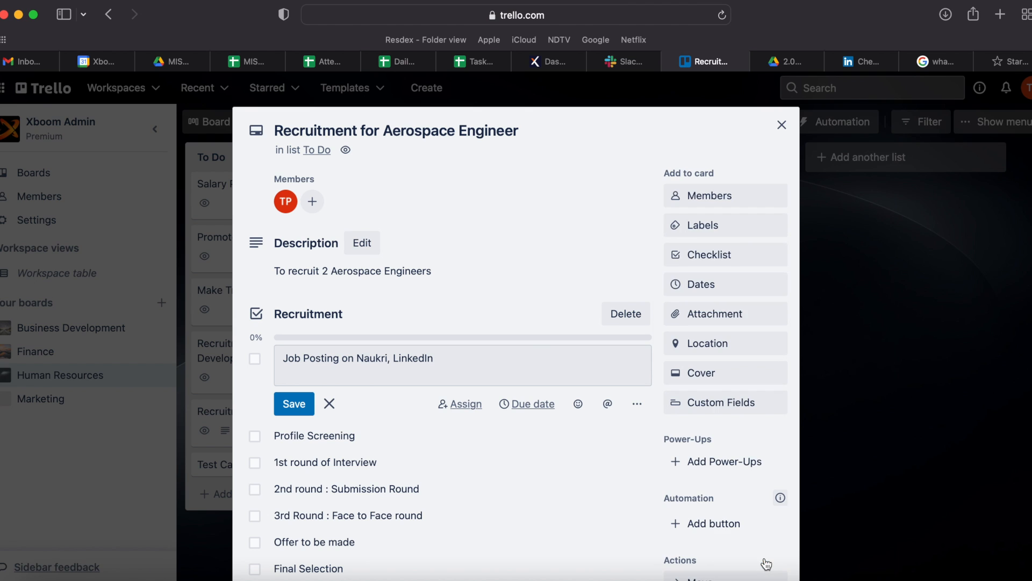
View the sources from which files or links can be attached to the card.
left_click(713, 316)
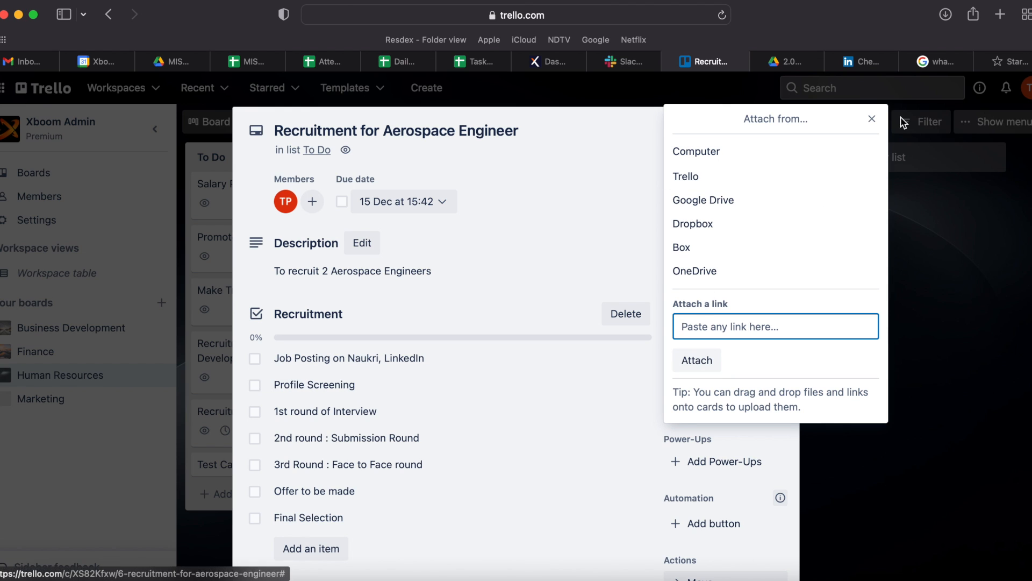
left_click(872, 119)
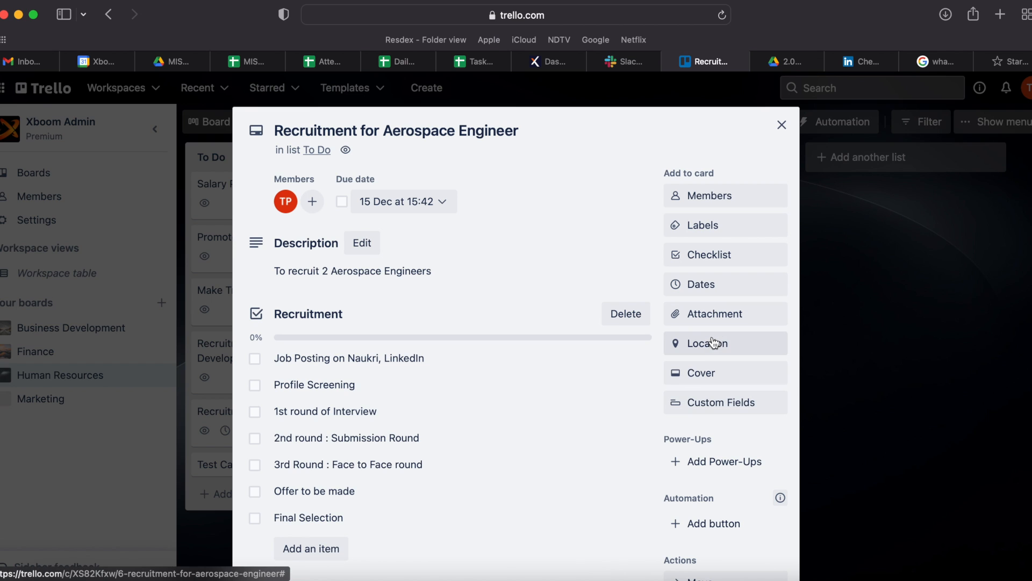
Try the misty forest Unsplash photo as the card's full-size cover and remove the cover again.
left_click(704, 375)
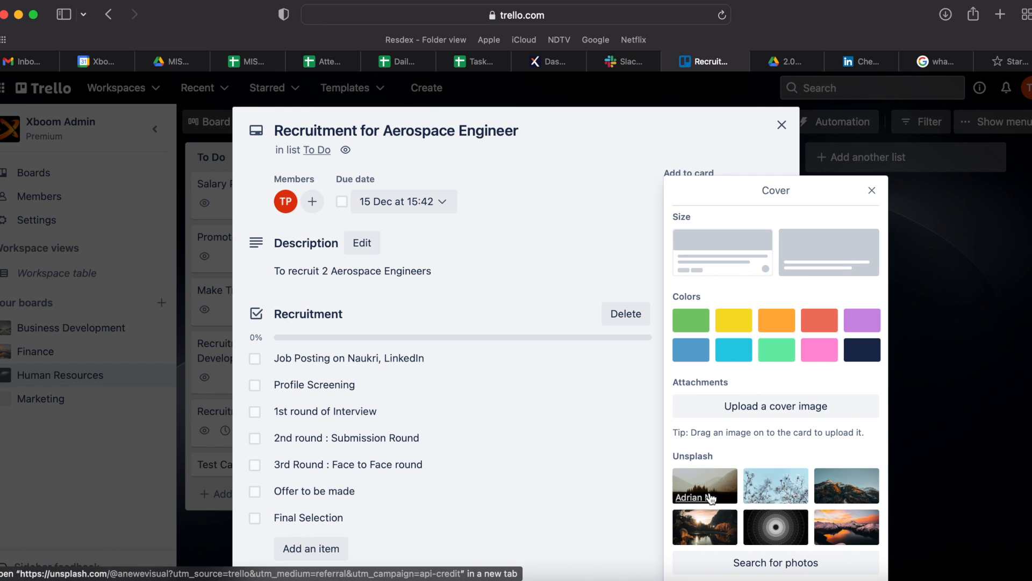
left_click(707, 486)
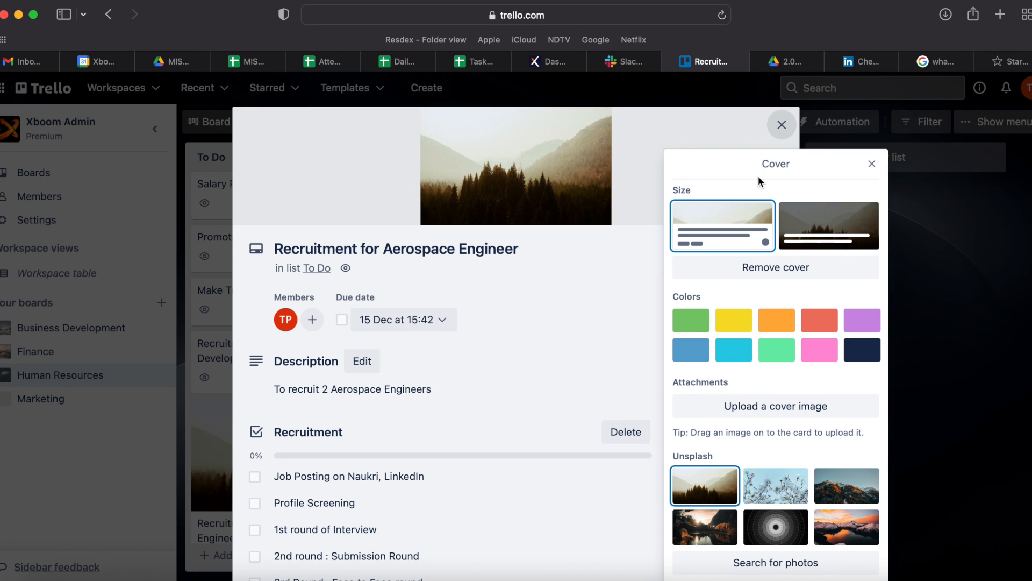
left_click(806, 226)
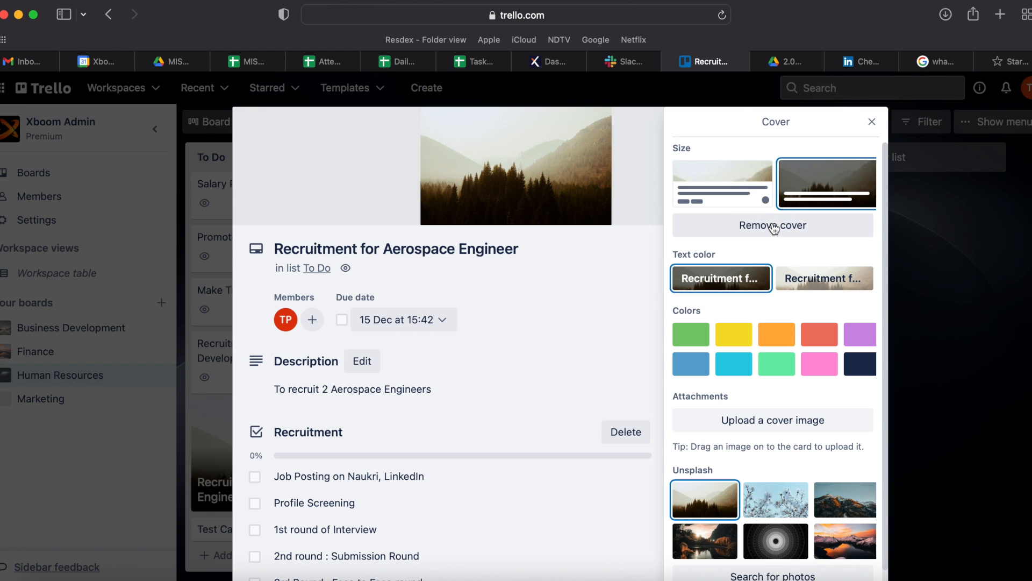
left_click(813, 219)
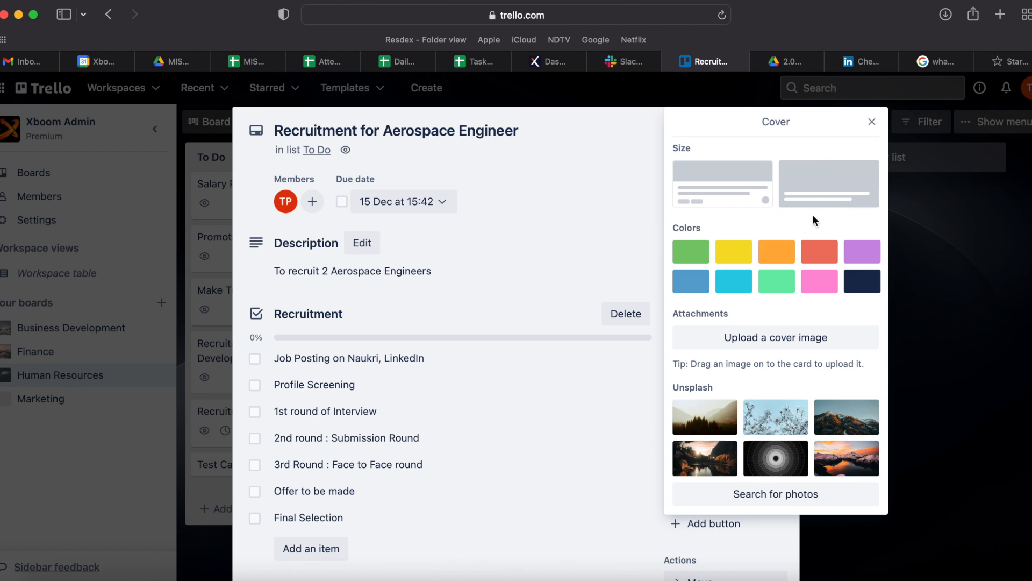
left_click(871, 121)
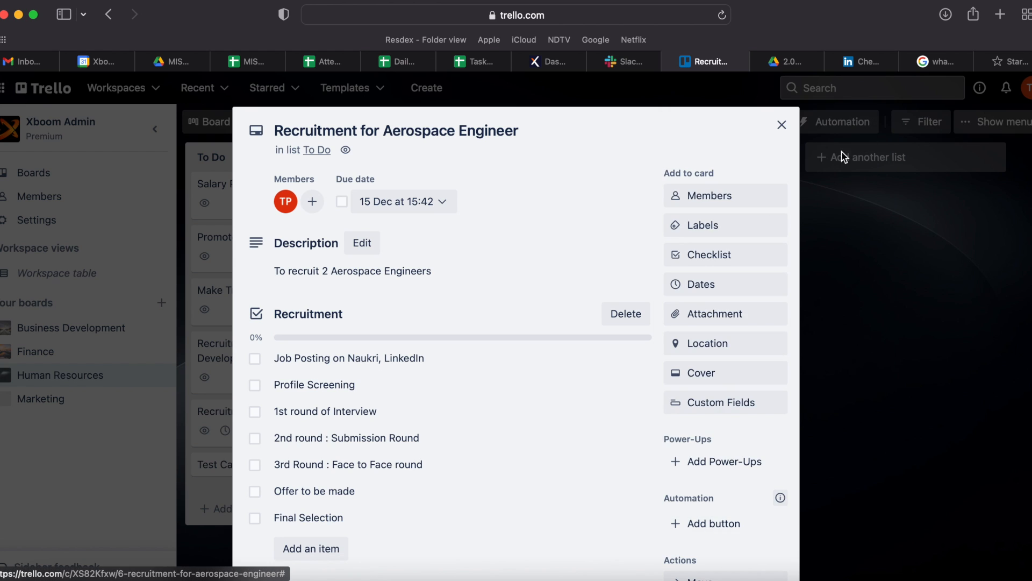
View the card's custom fields and its available actions, and close the card.
left_click(692, 410)
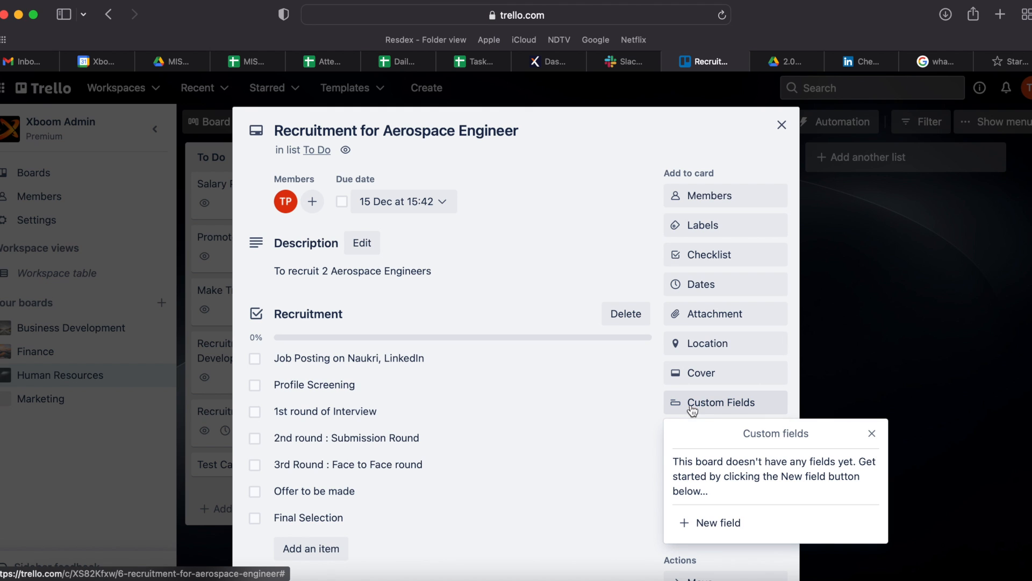
left_click(872, 434)
scroll(754, 447, "down", 5)
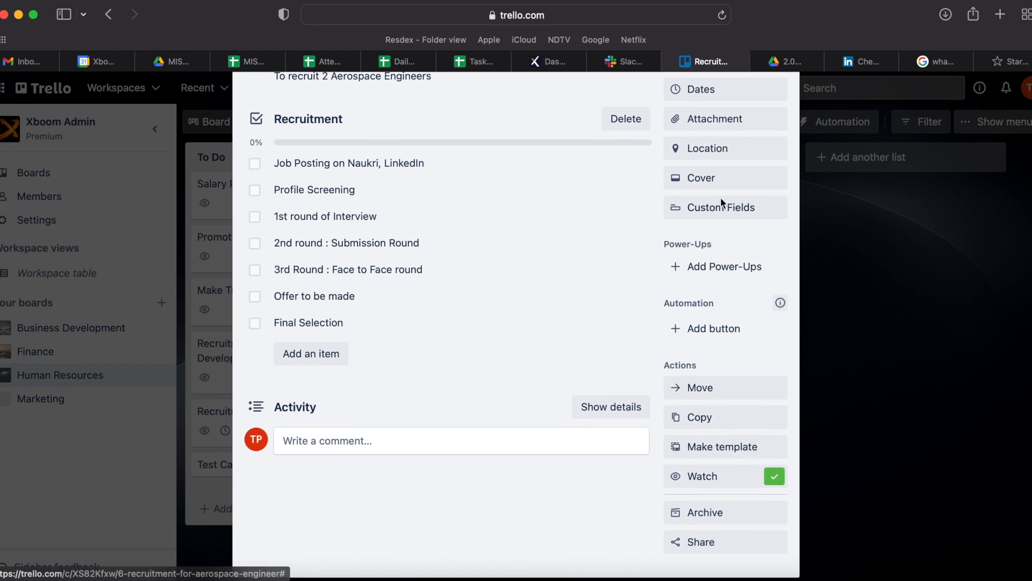
scroll(726, 323, "down", 2)
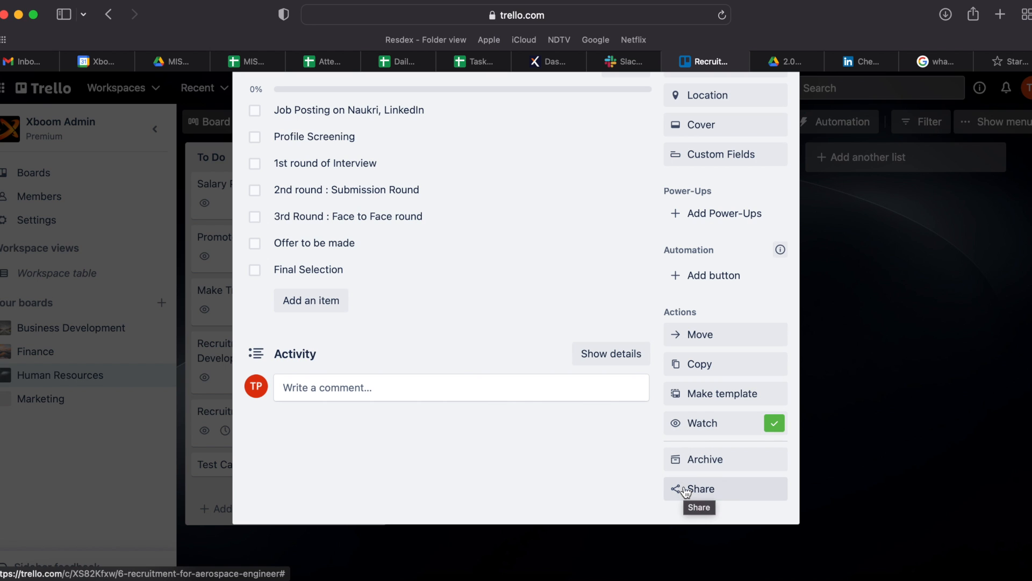
left_click(863, 279)
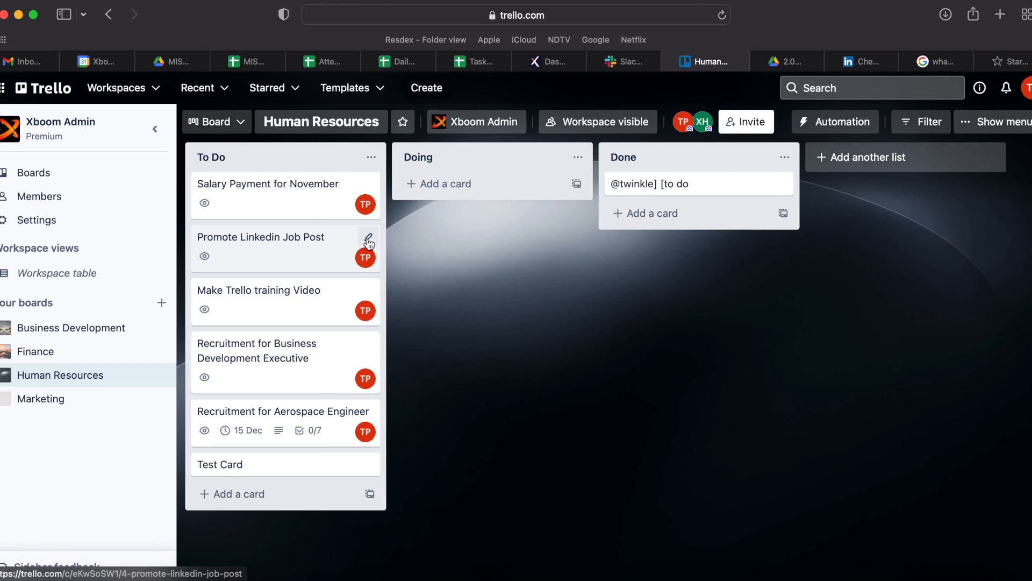
View the quick-edit options of the "Promote Linkedin Job Post" card.
left_click(368, 239)
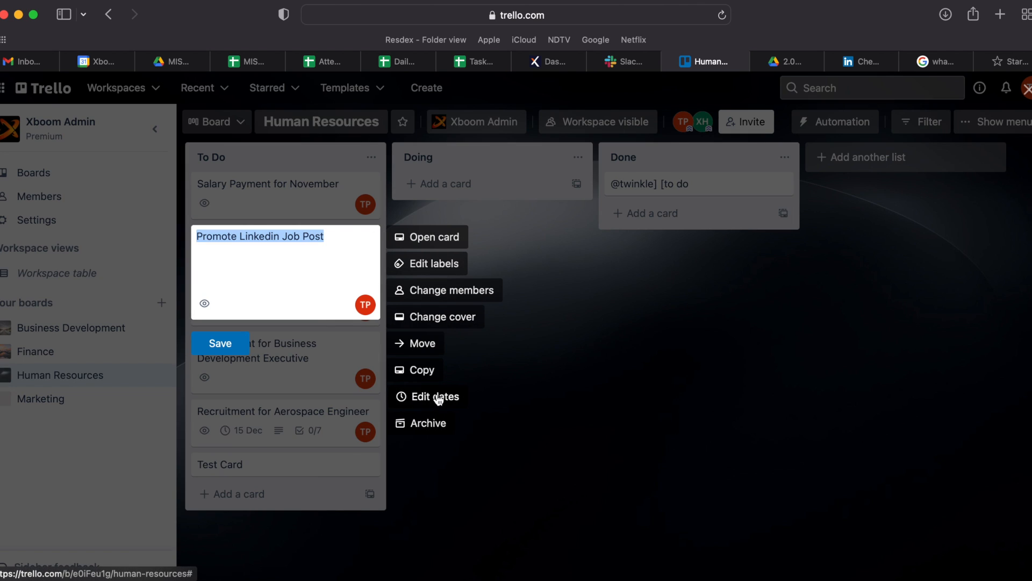
left_click(584, 438)
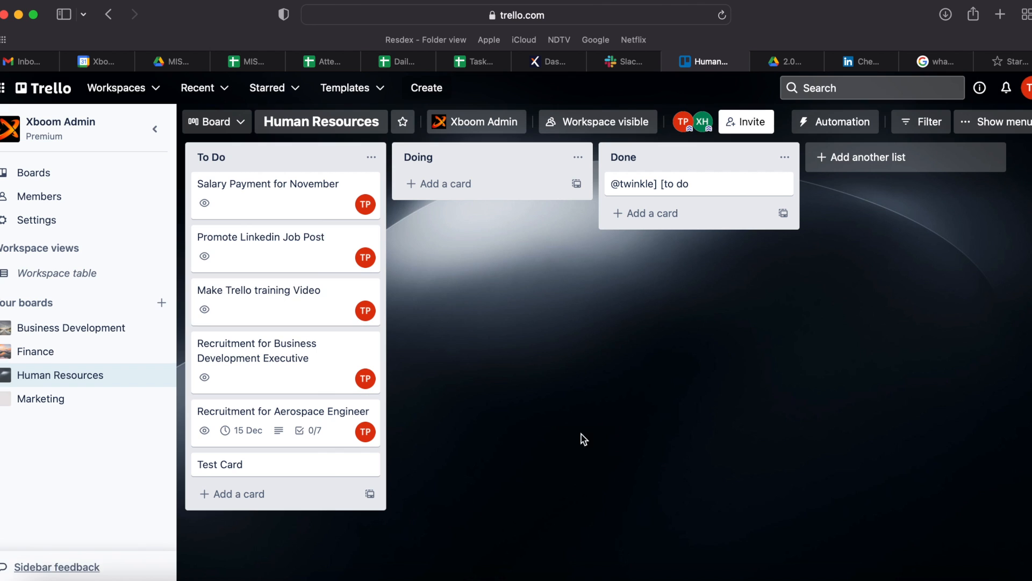
View the full details and available actions of the "Promote Linkedin Job Post" card and close it.
left_click(322, 238)
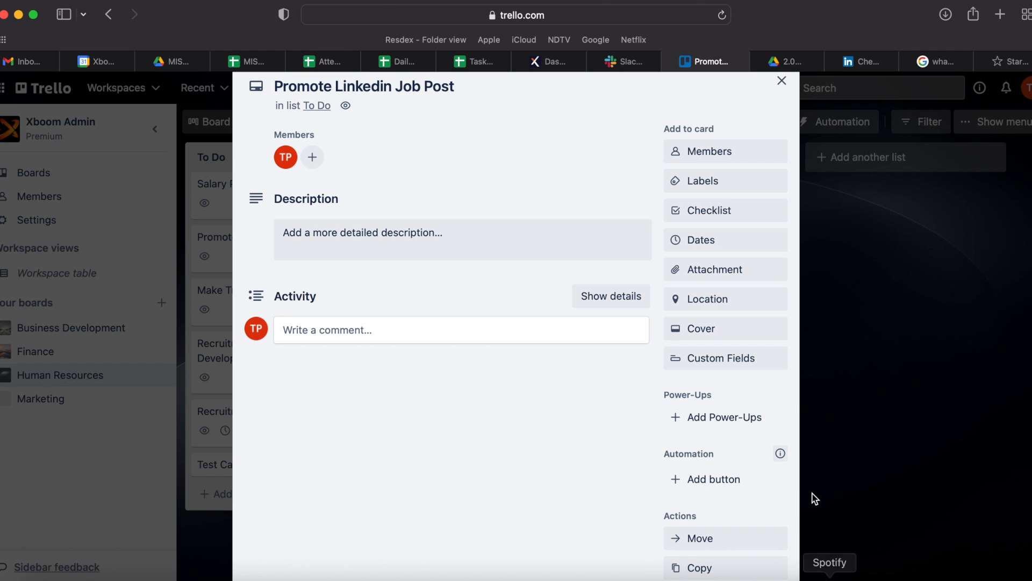
scroll(638, 473, "down", 3)
scroll(638, 496, "down", 2)
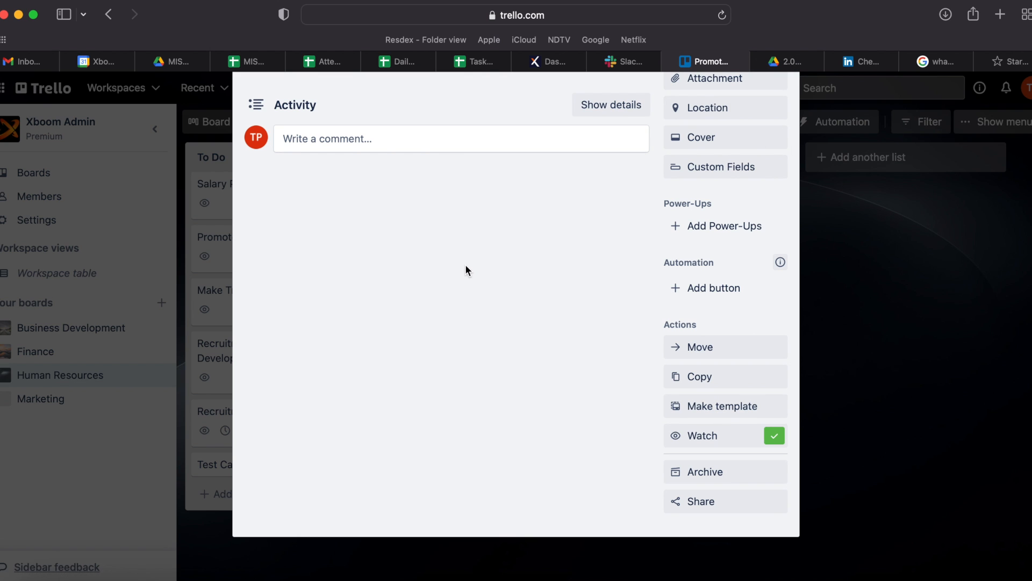
scroll(465, 272, "up", 5)
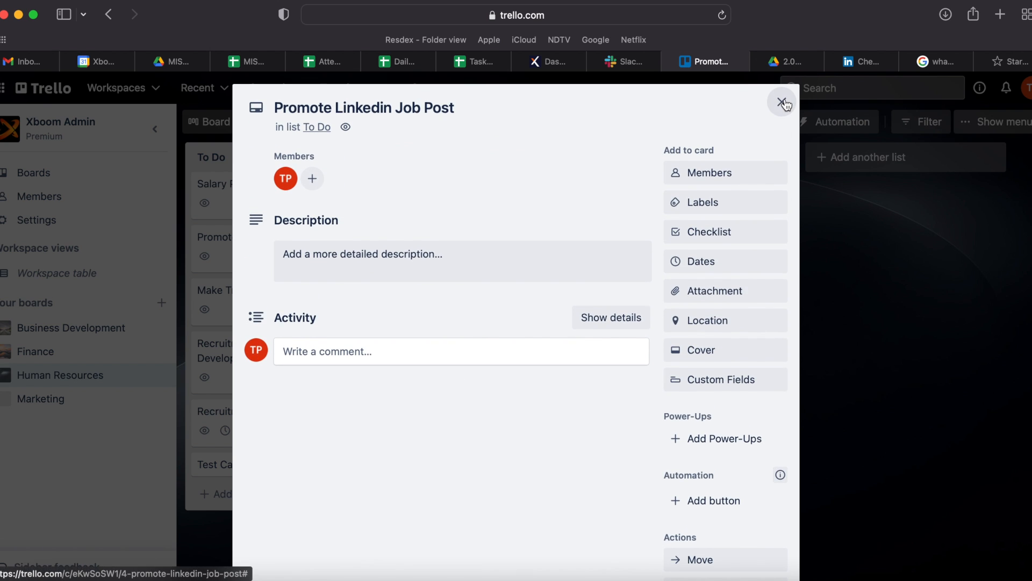
left_click(783, 102)
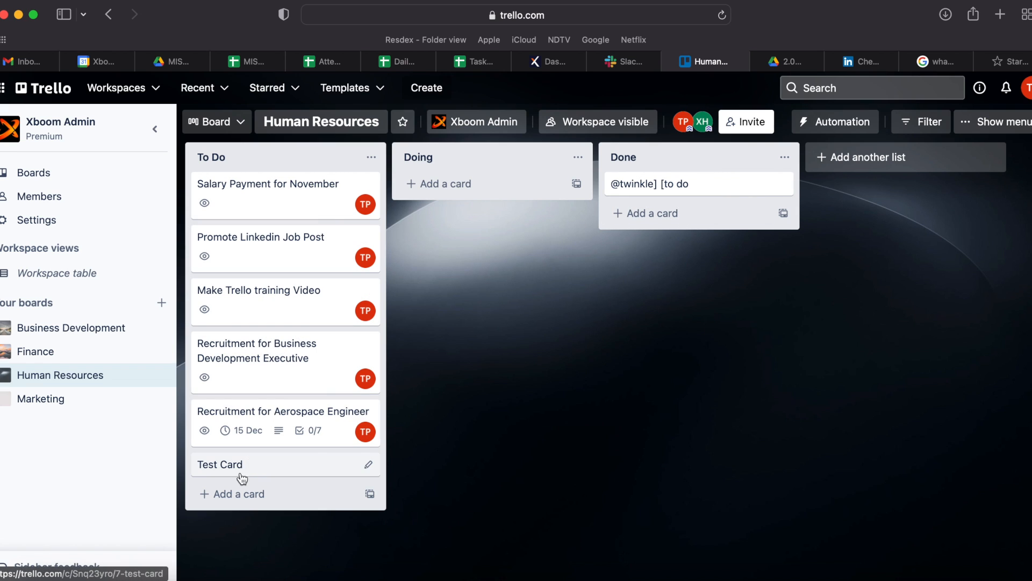
Move "Test Card" from To Do to the Done list and archive the other card in Done.
left_click_drag(240, 476, 699, 186)
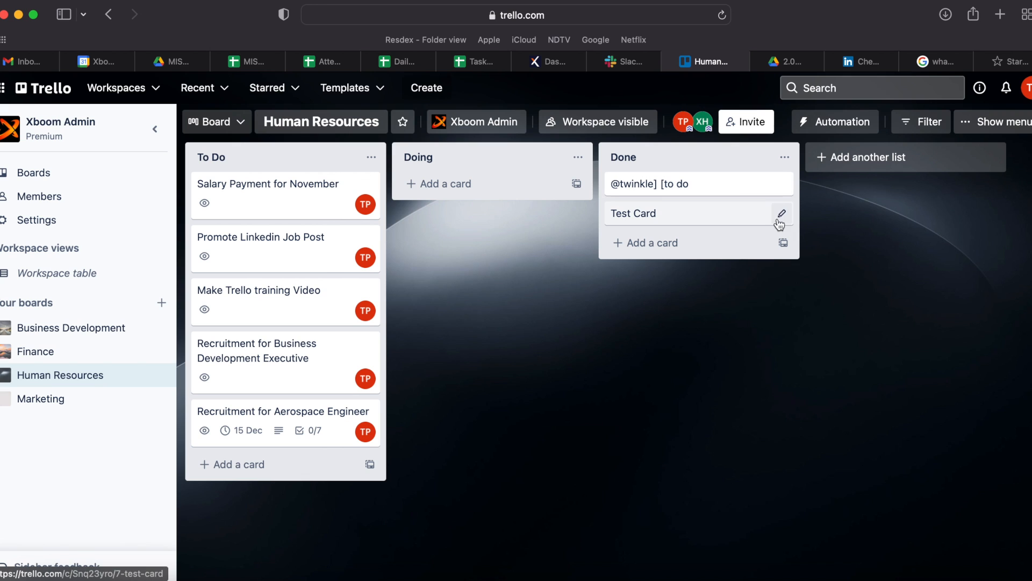
left_click(783, 184)
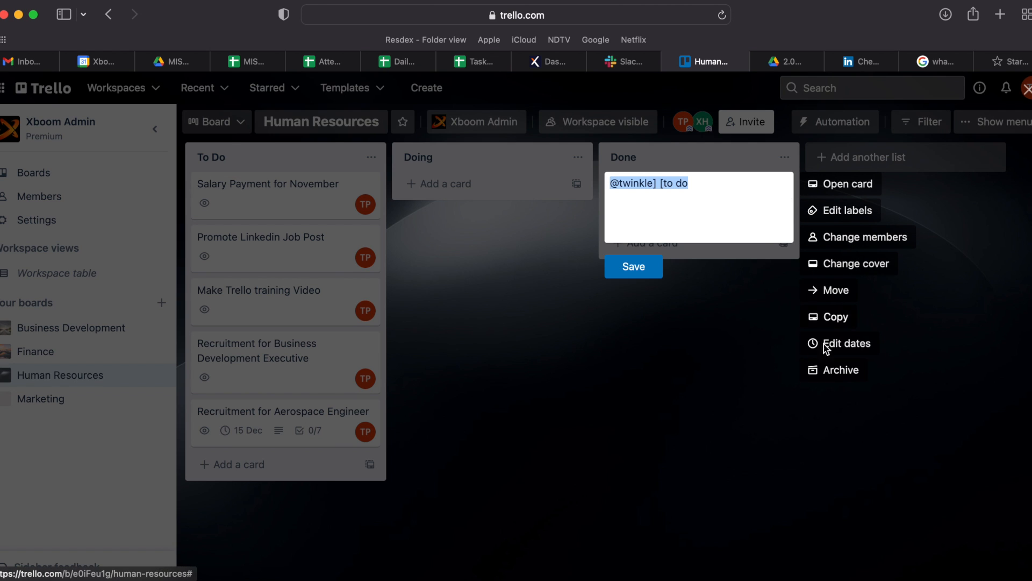
left_click(832, 371)
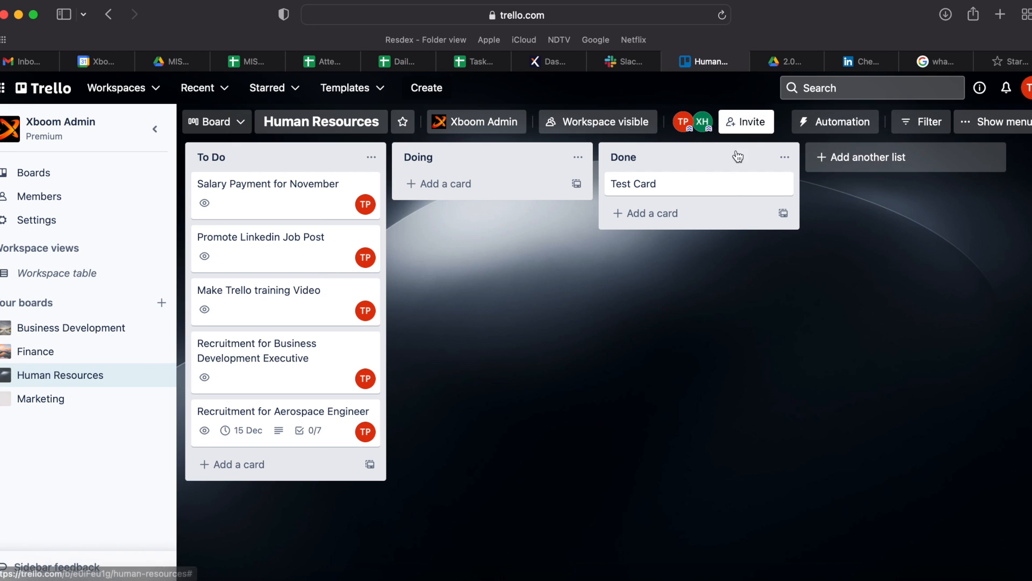
View the board's invitation options and its automation choices for rules, buttons and email reports.
left_click(750, 124)
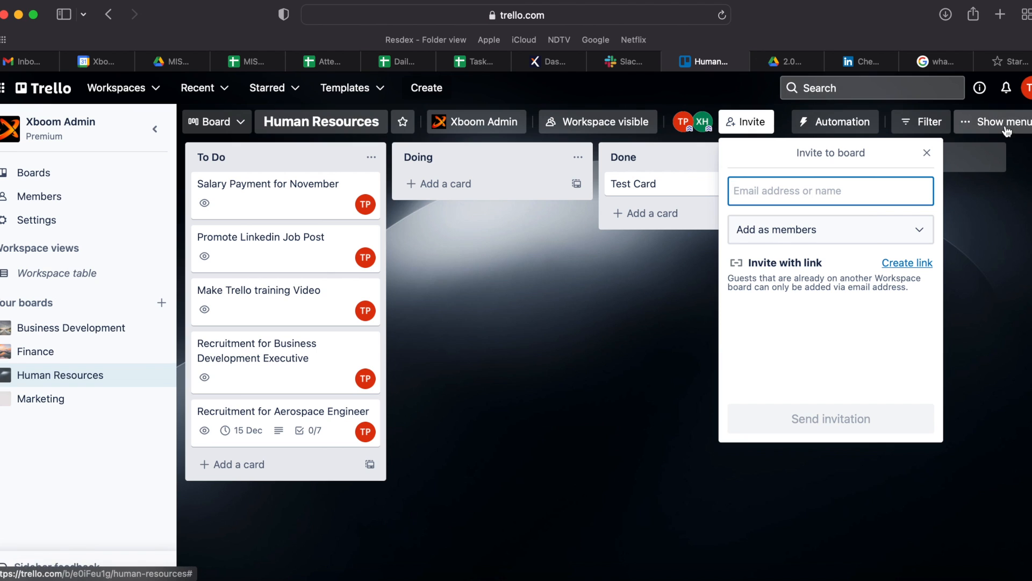
left_click(926, 154)
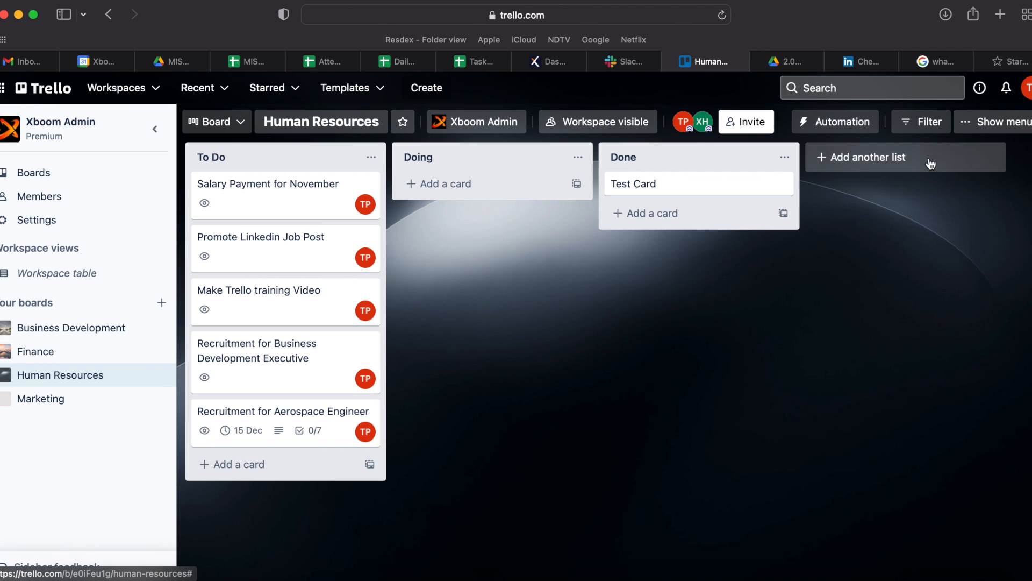
left_click(851, 127)
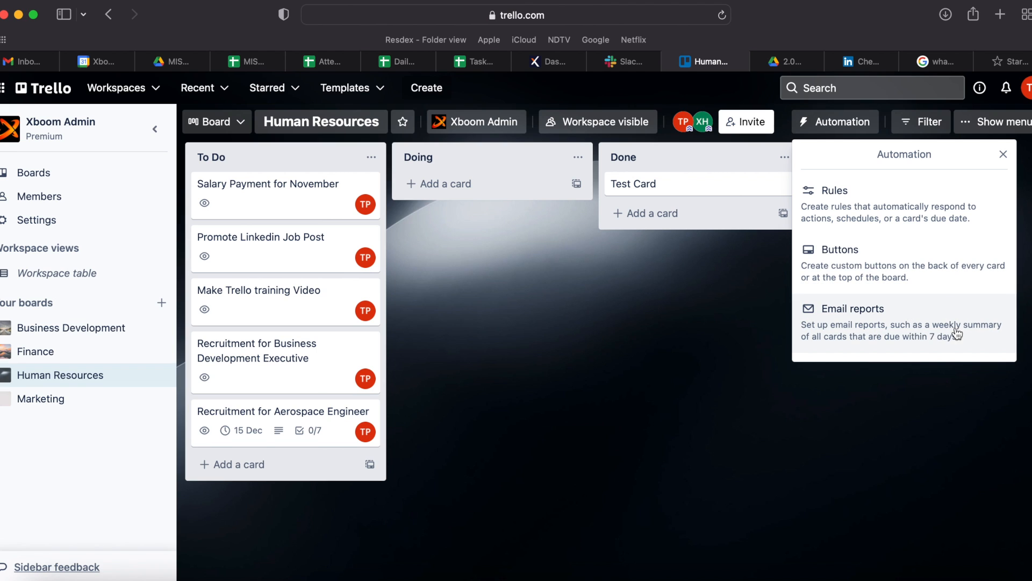
left_click(1004, 155)
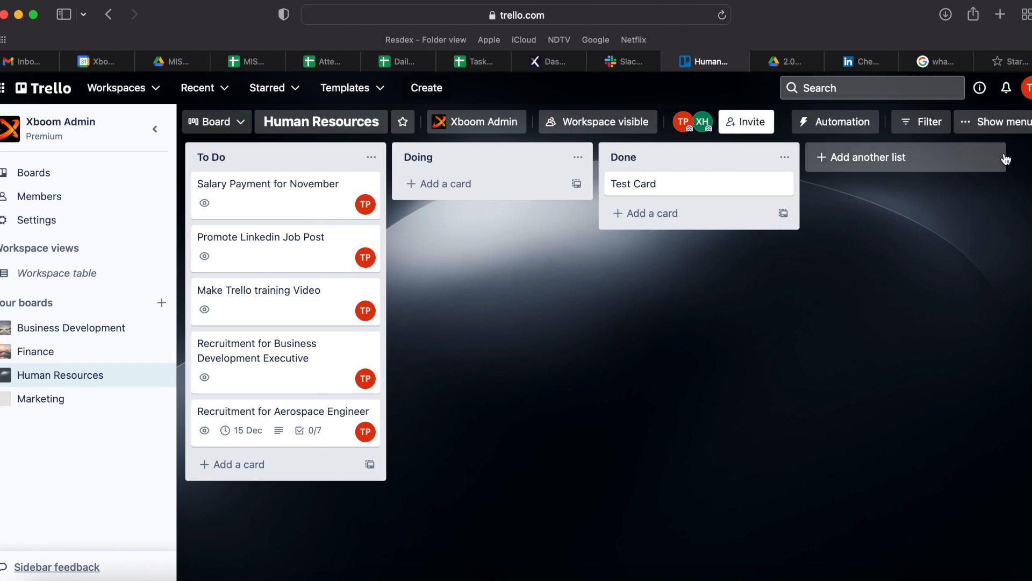
View the board's card filters by member, due date and label, and close them.
left_click(925, 121)
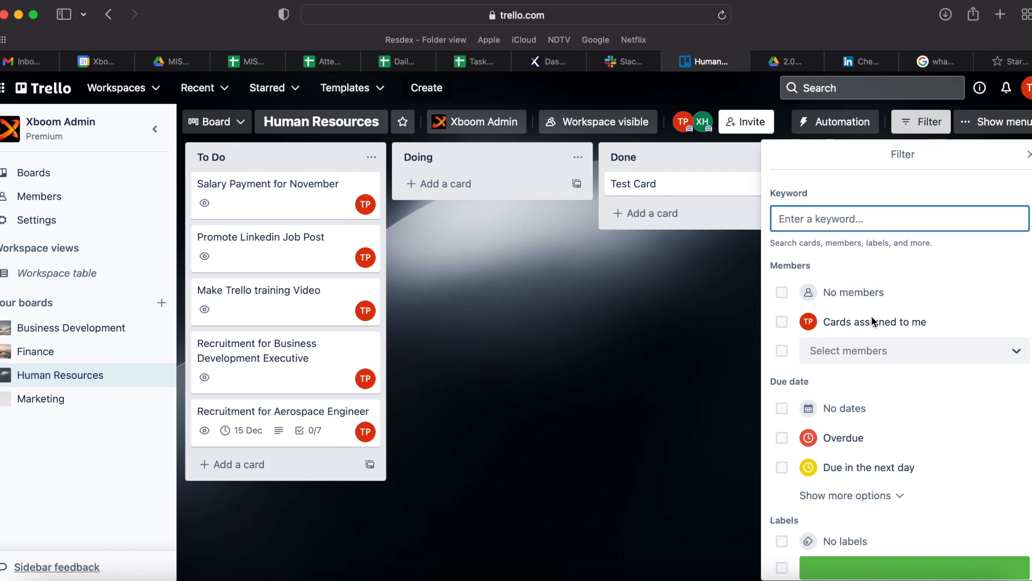
scroll(879, 340, "down", 3)
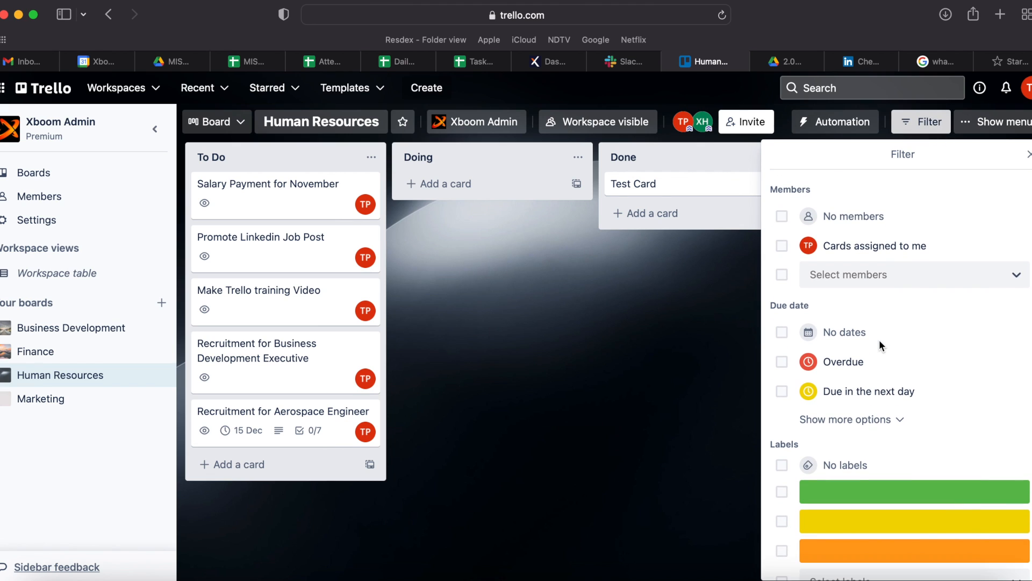
left_click(780, 244)
left_click(785, 272)
left_click(738, 331)
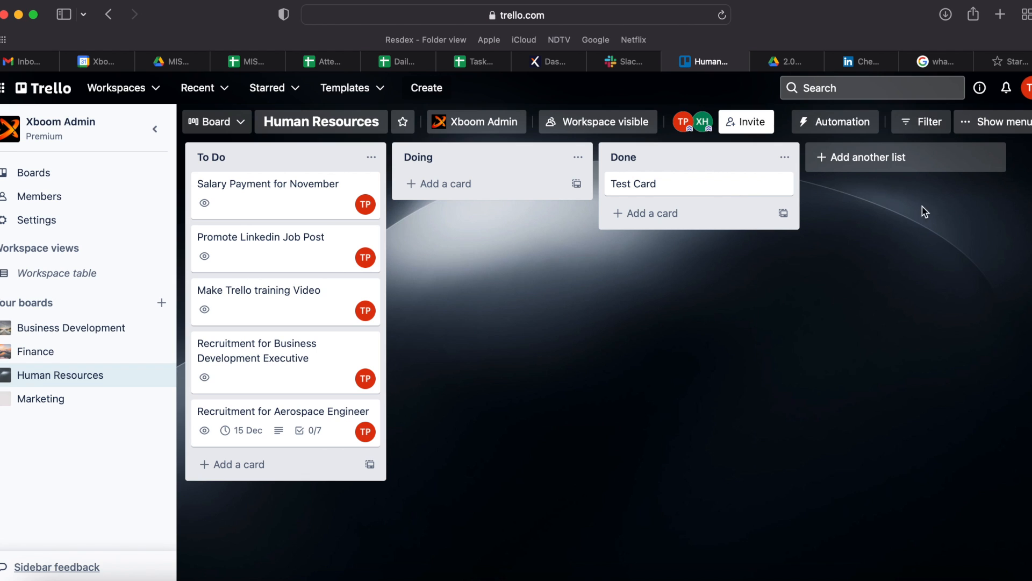
View the board's settings, Power-Ups and activity history, and close the overview.
left_click(995, 122)
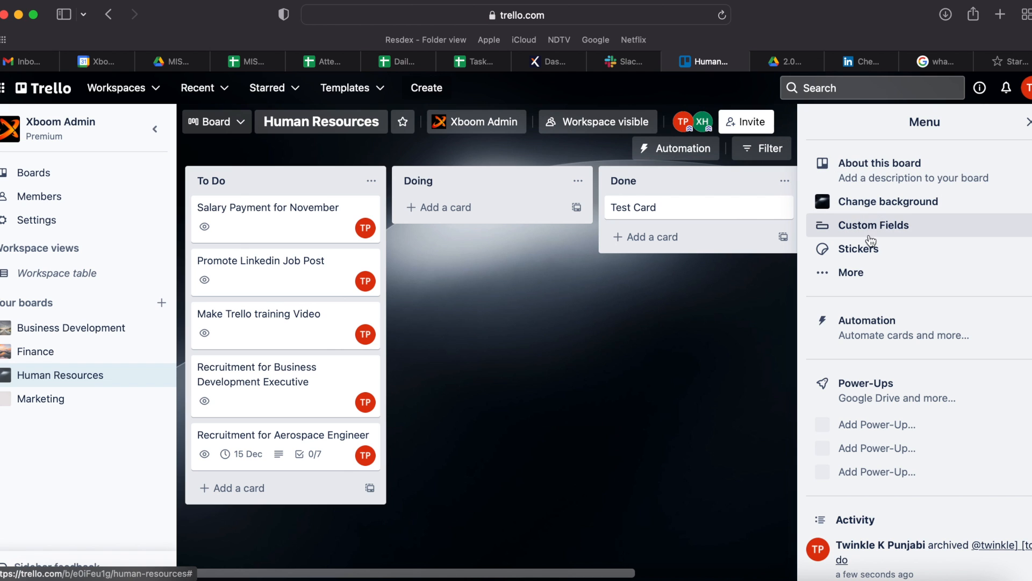
scroll(879, 449, "down", 3)
scroll(885, 446, "down", 10)
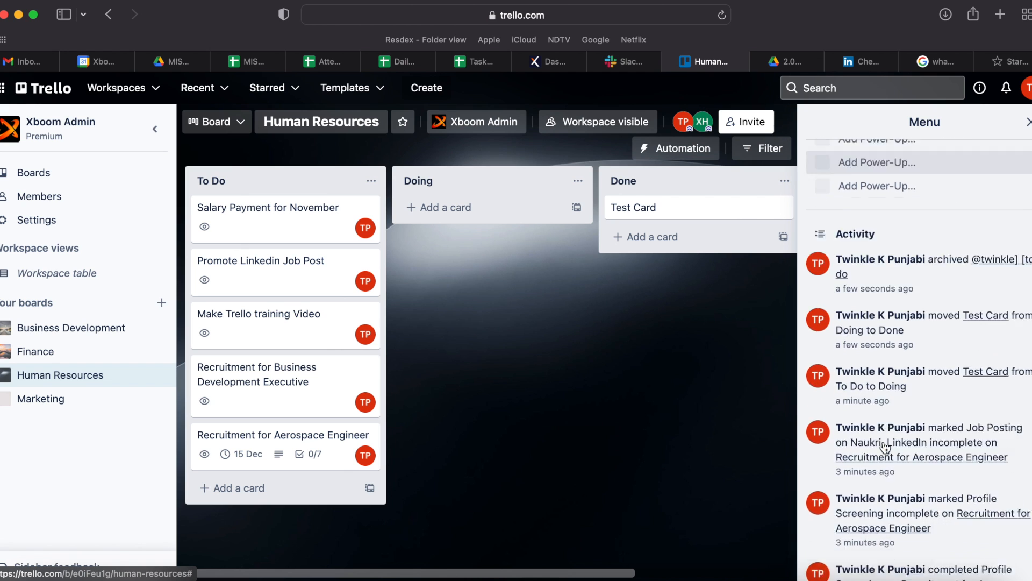
scroll(885, 448, "down", 5)
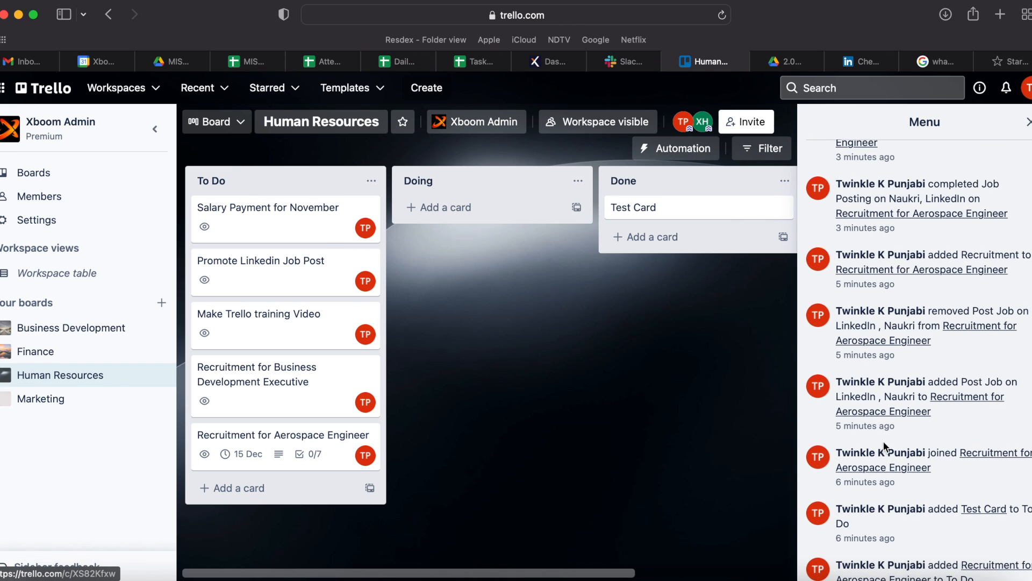
scroll(886, 447, "up", 15)
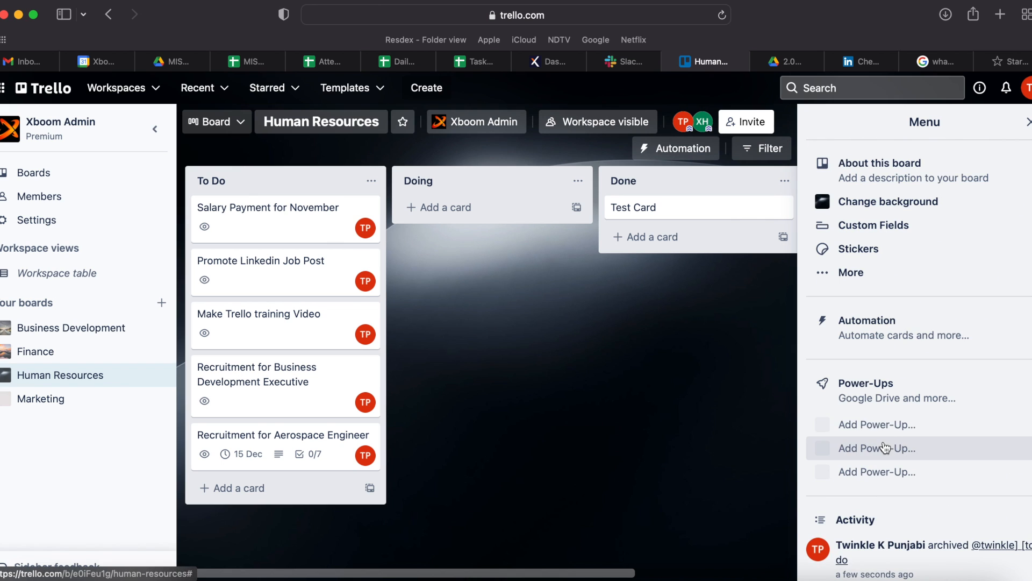
left_click(1030, 124)
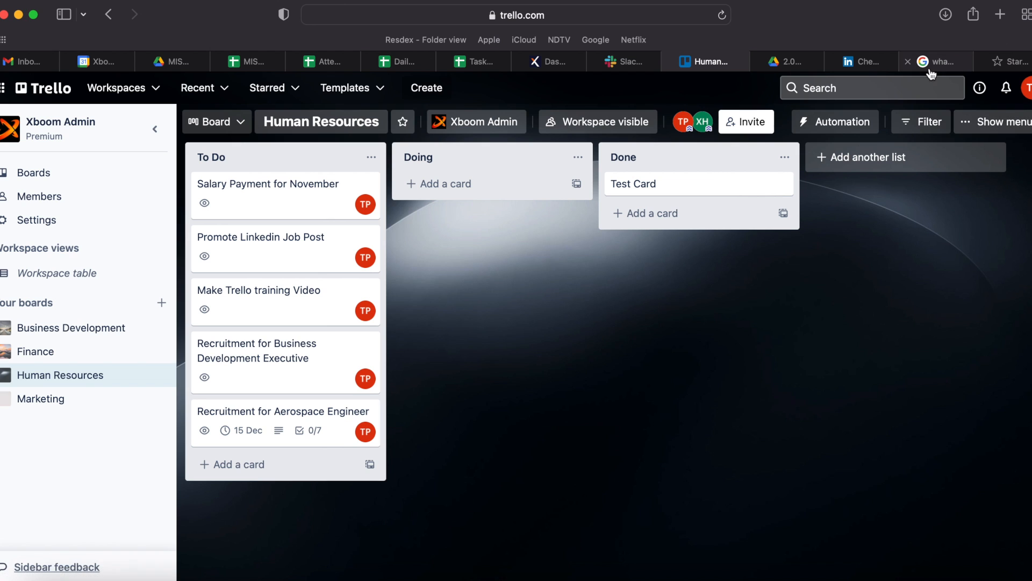
Switch to Slack and start the message "/trello link [" in the human-resources channel.
left_click(617, 61)
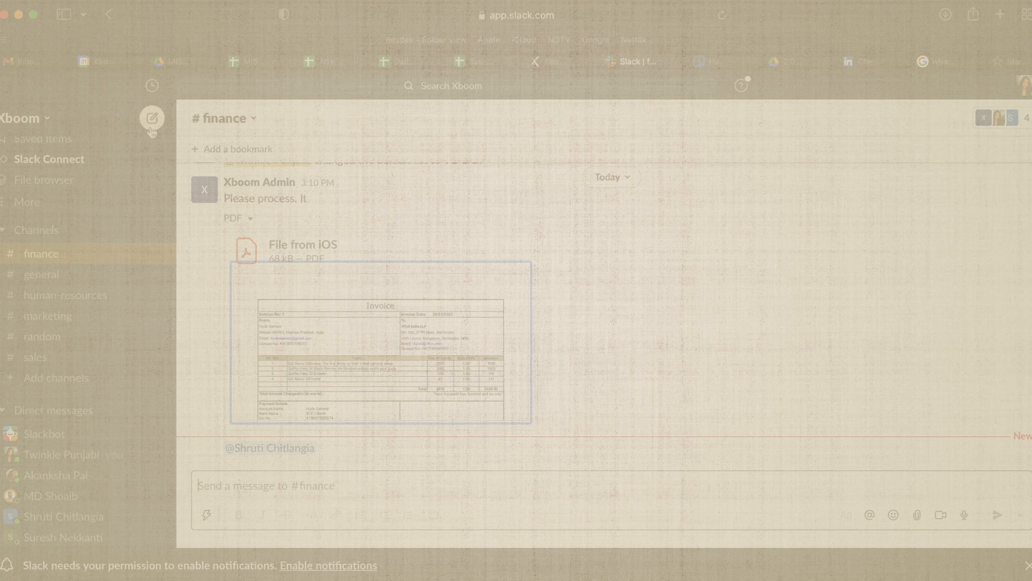
left_click(51, 300)
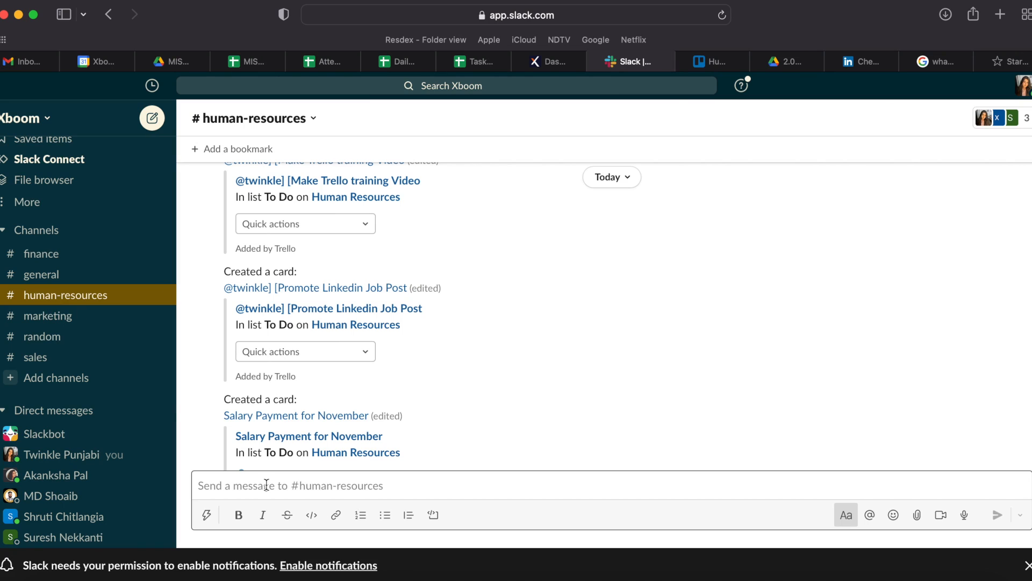
left_click(206, 515)
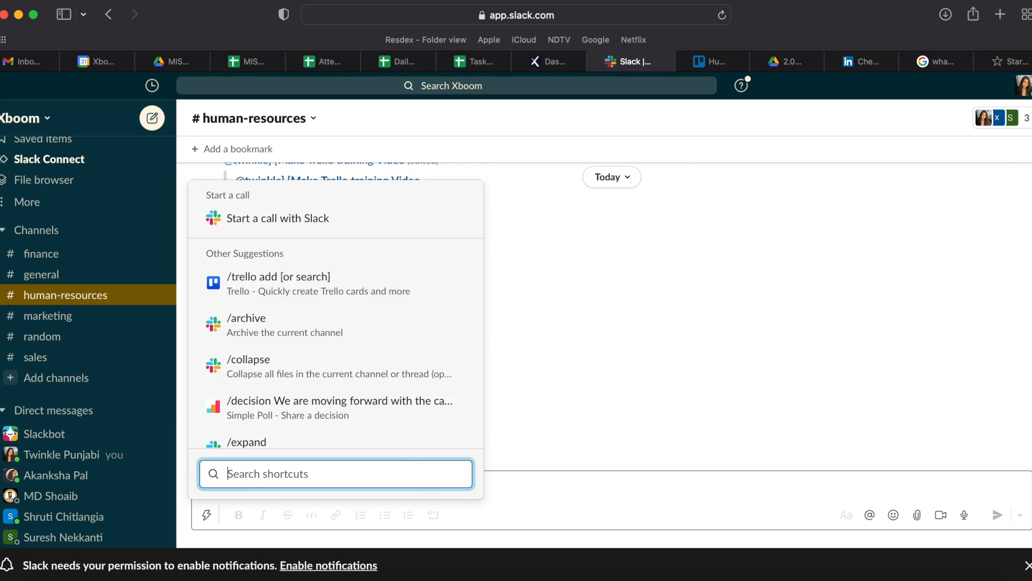
type("trello")
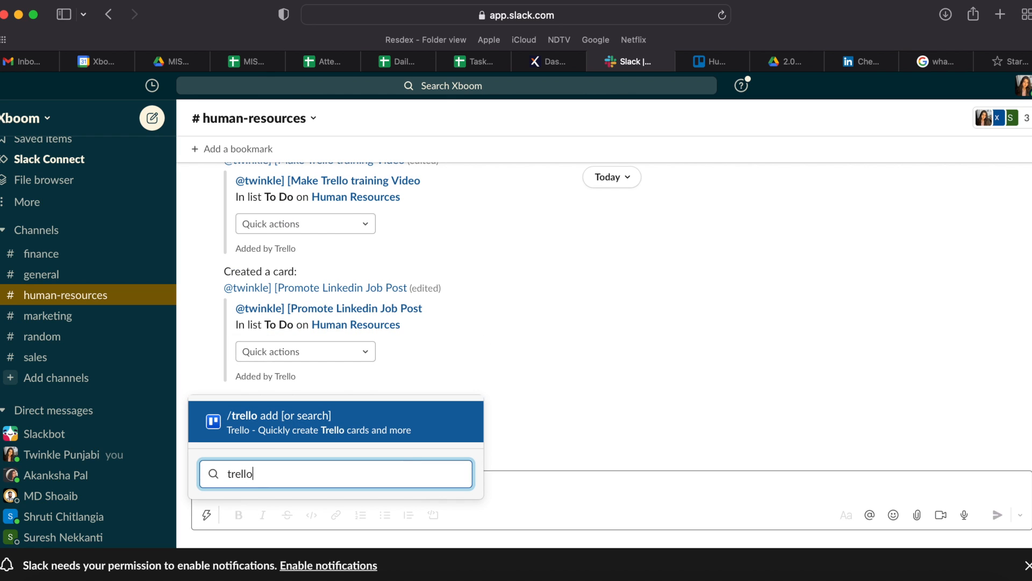
key("Return")
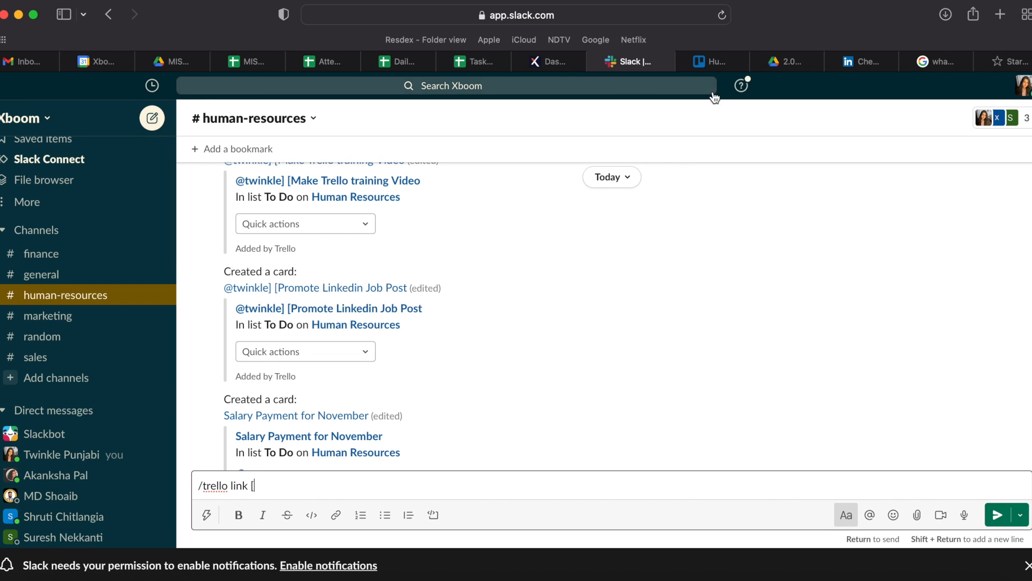
Switch to Trello and copy the web address of the Human Resources board.
left_click(707, 62)
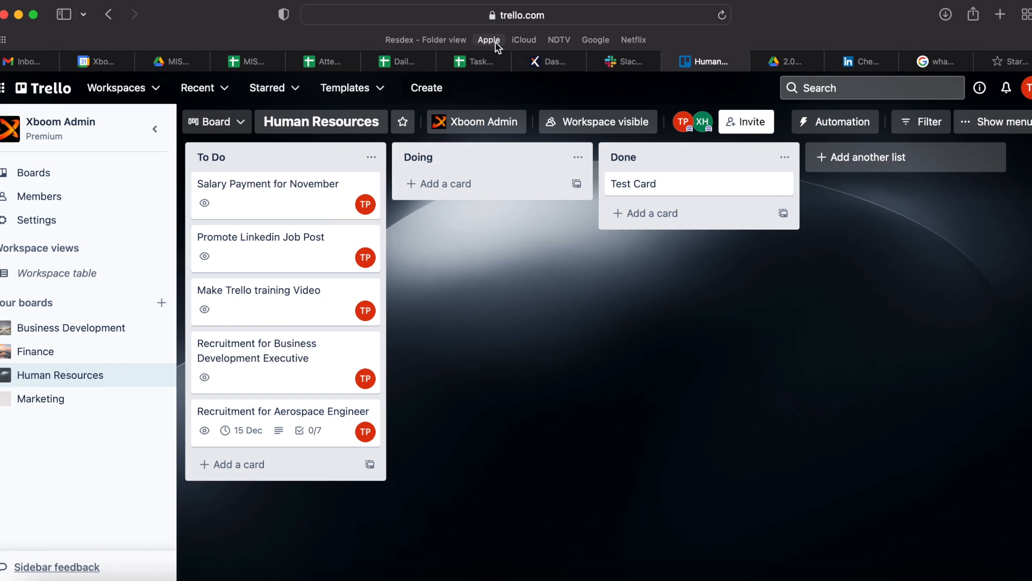
left_click(569, 18)
key("super+c")
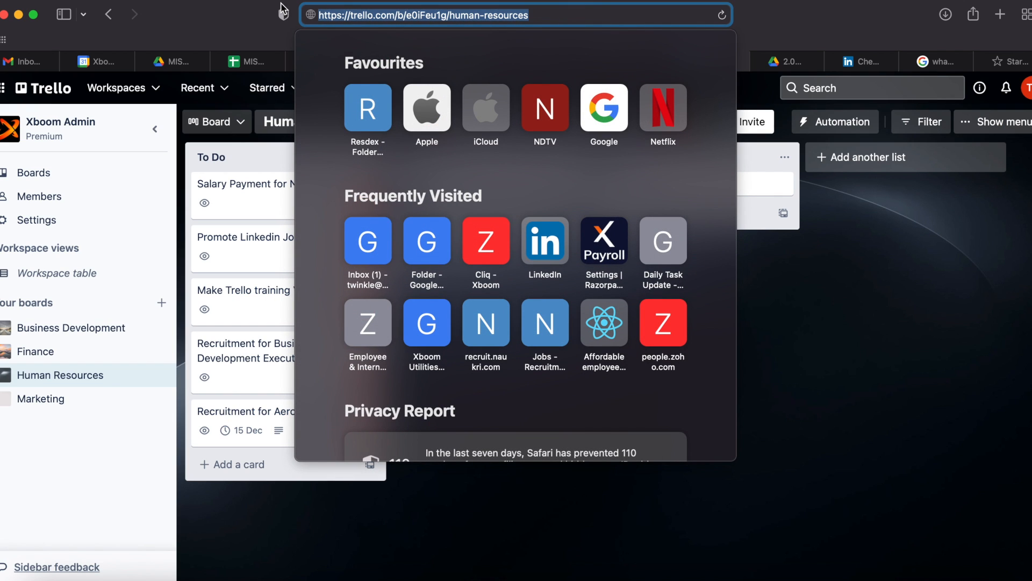
left_click(756, 107)
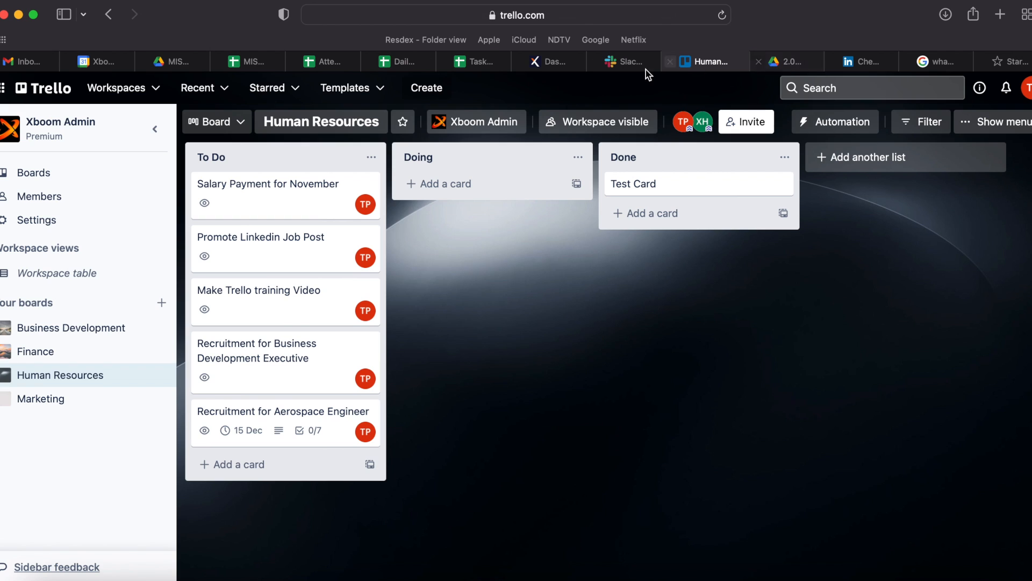
left_click(624, 61)
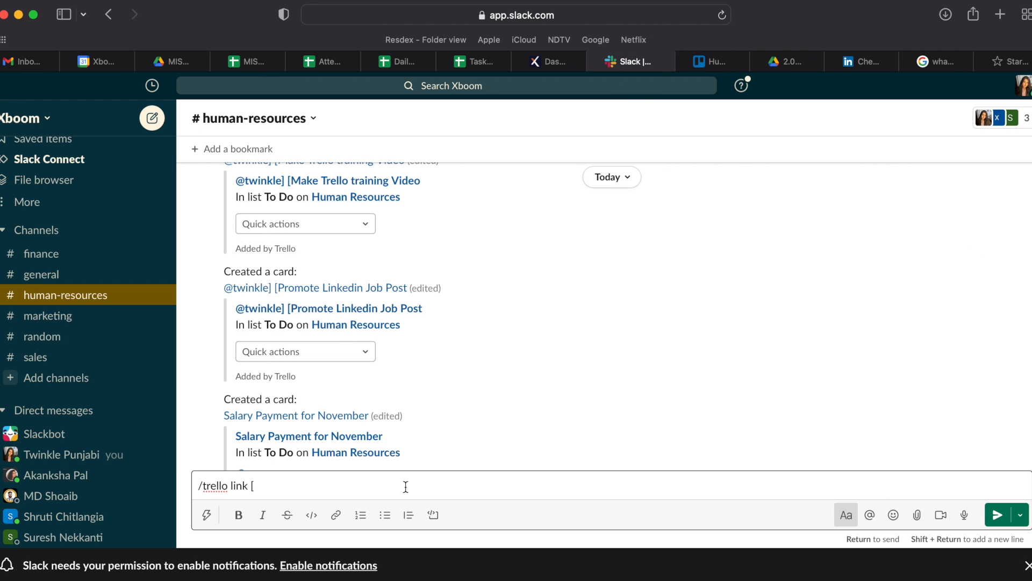
key("super+v")
type("]")
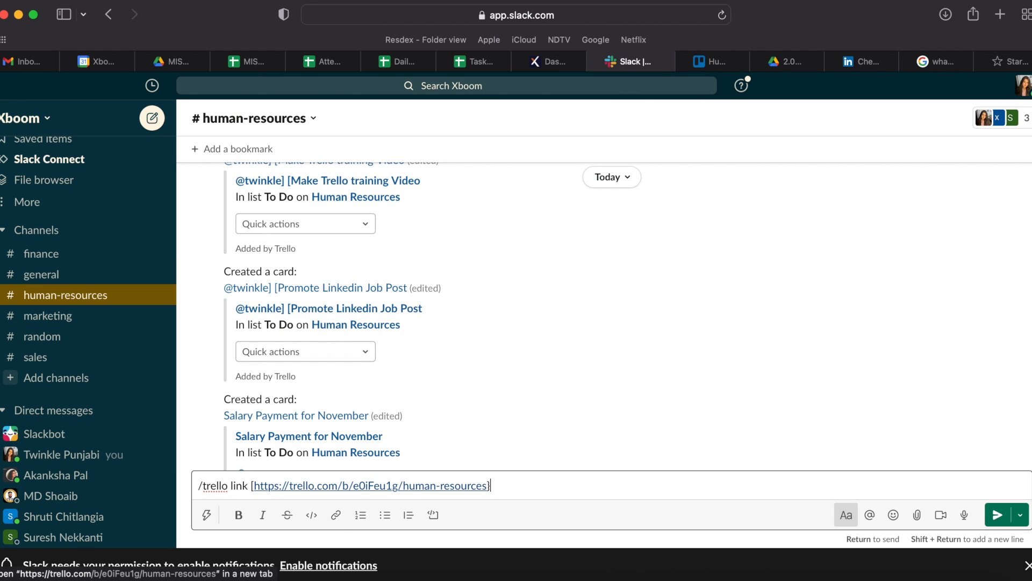
key("BackSpace")
type("]")
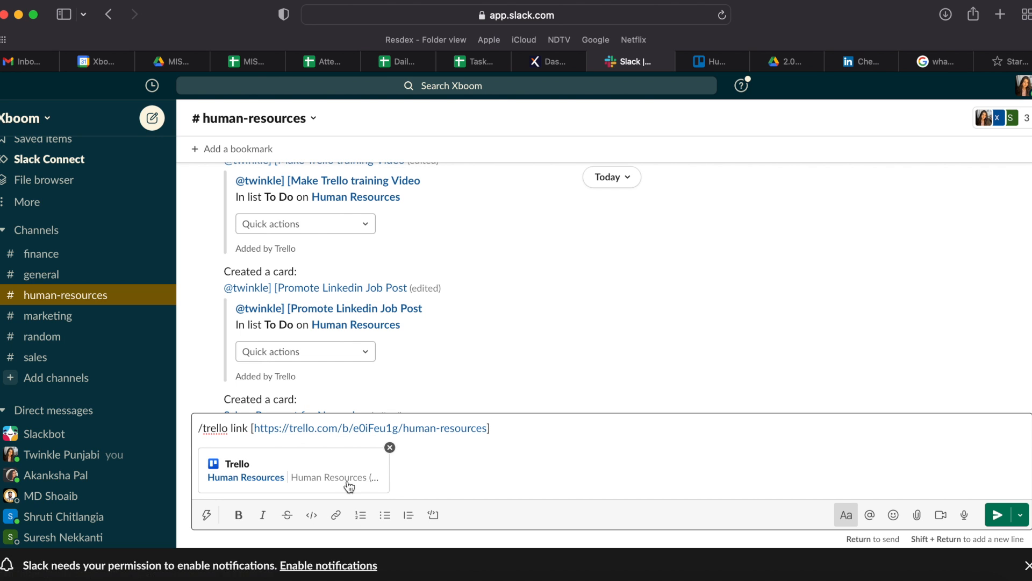
key("Return")
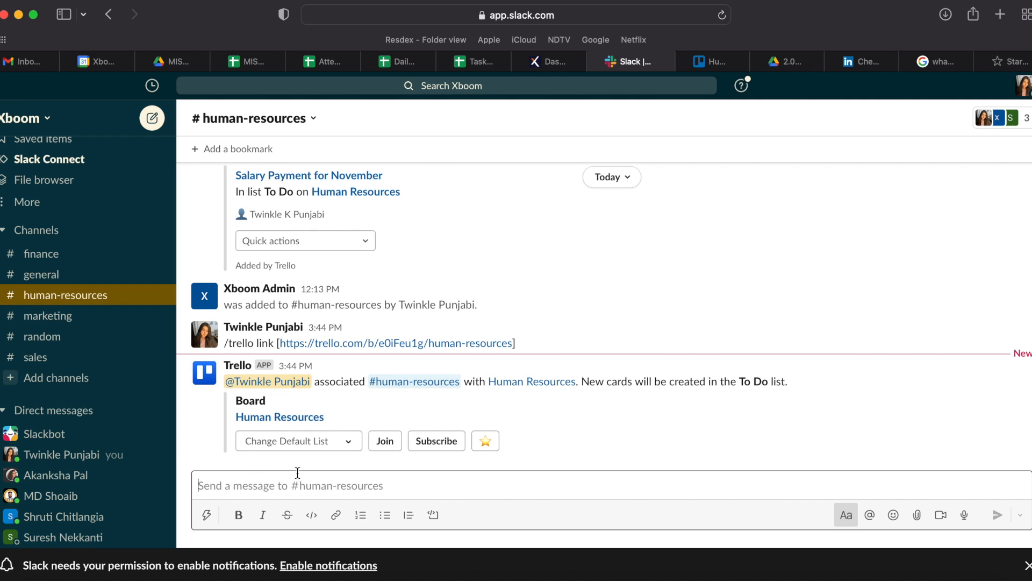
Set To Do as the default list for the linked Human Resources board.
left_click(353, 439)
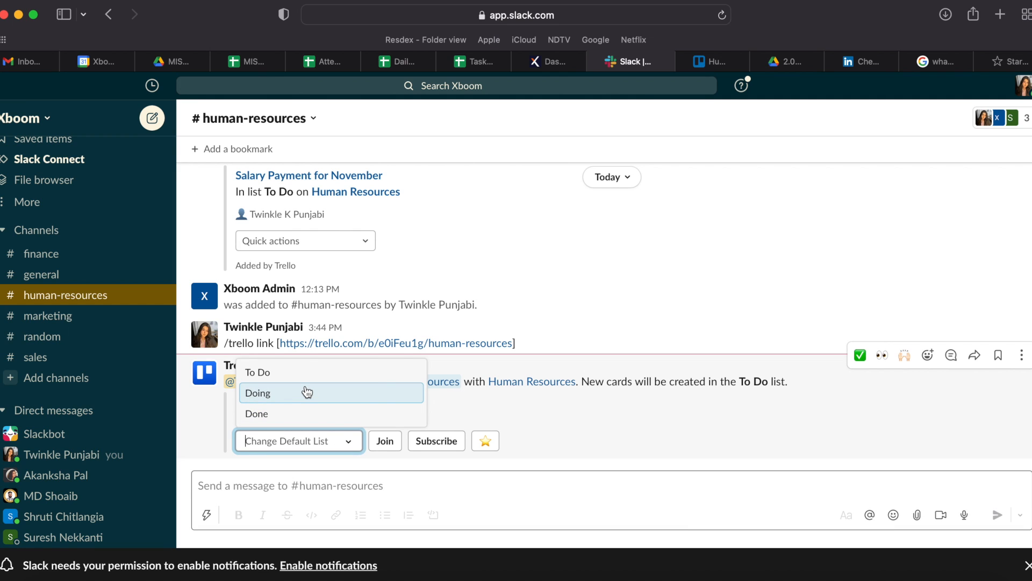
left_click(317, 372)
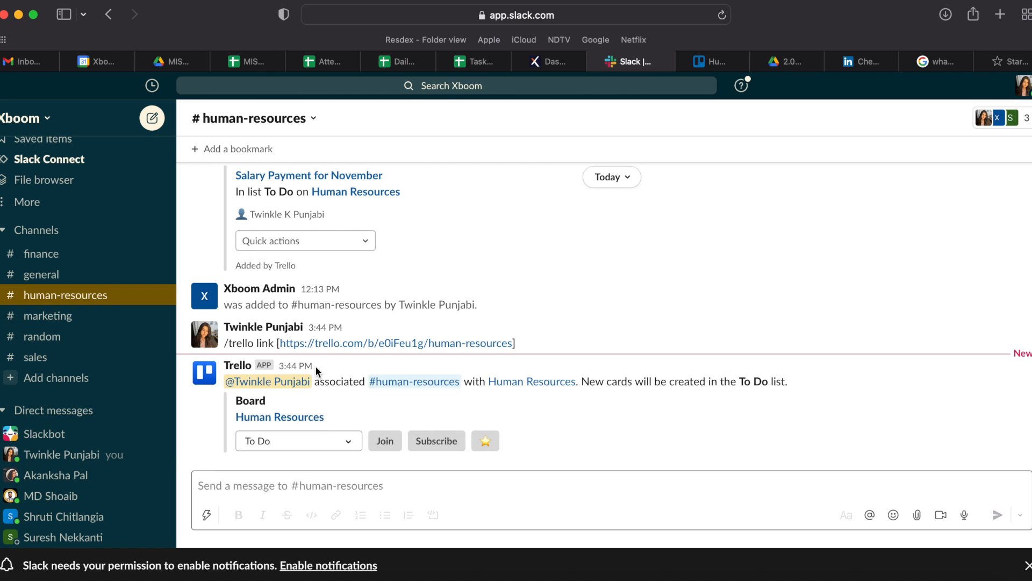
Send "/trello add Test task" in the human-resources channel and check the card on the Human Resources board in Trello.
left_click(296, 489)
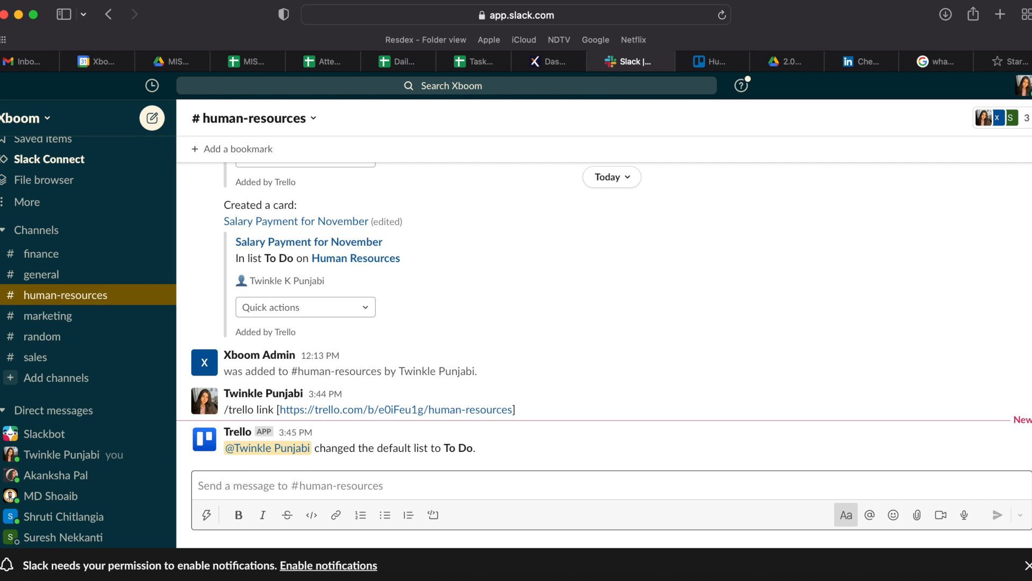
left_click(206, 515)
type("trel")
key("Return")
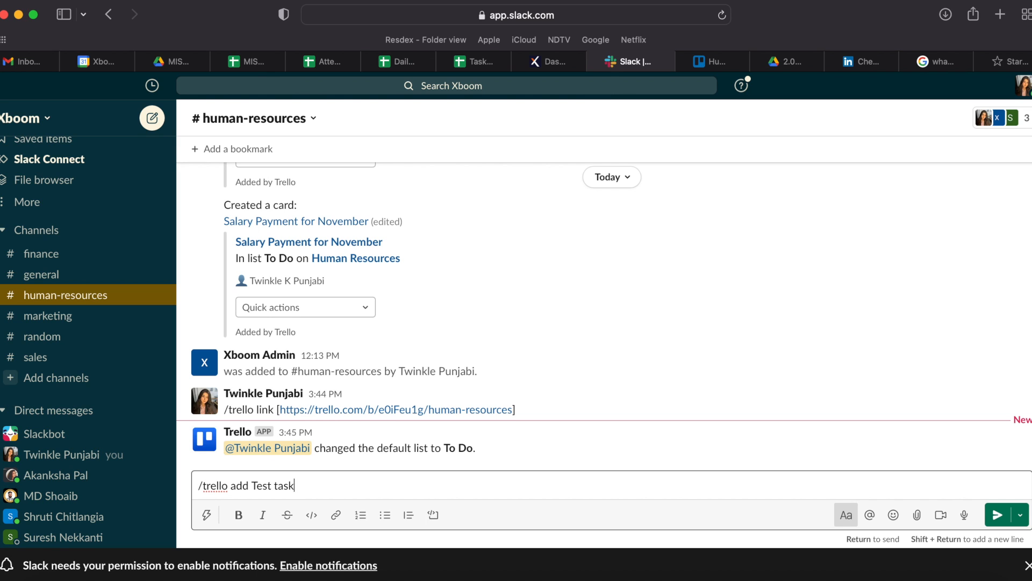
key("Return")
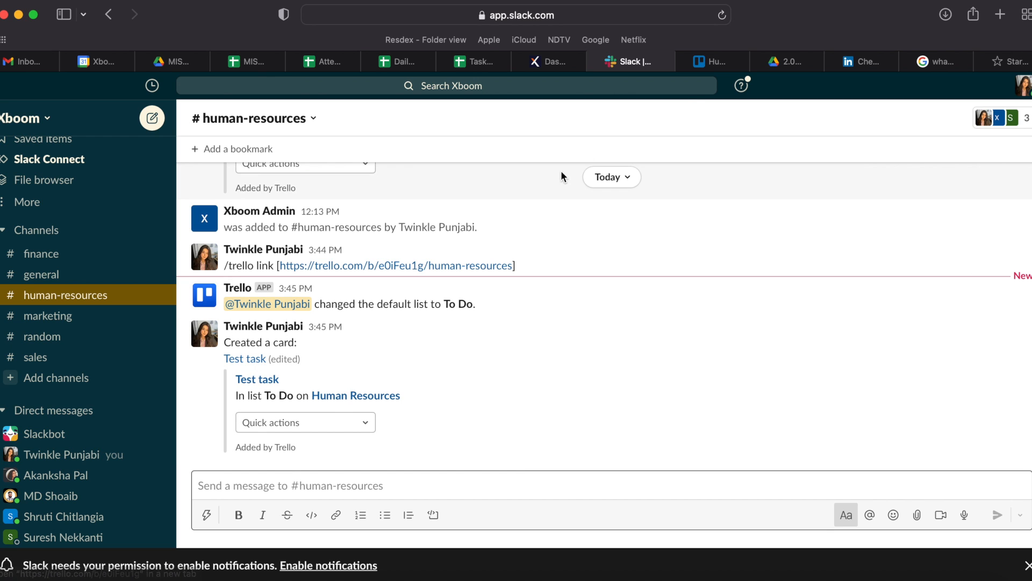
left_click(712, 65)
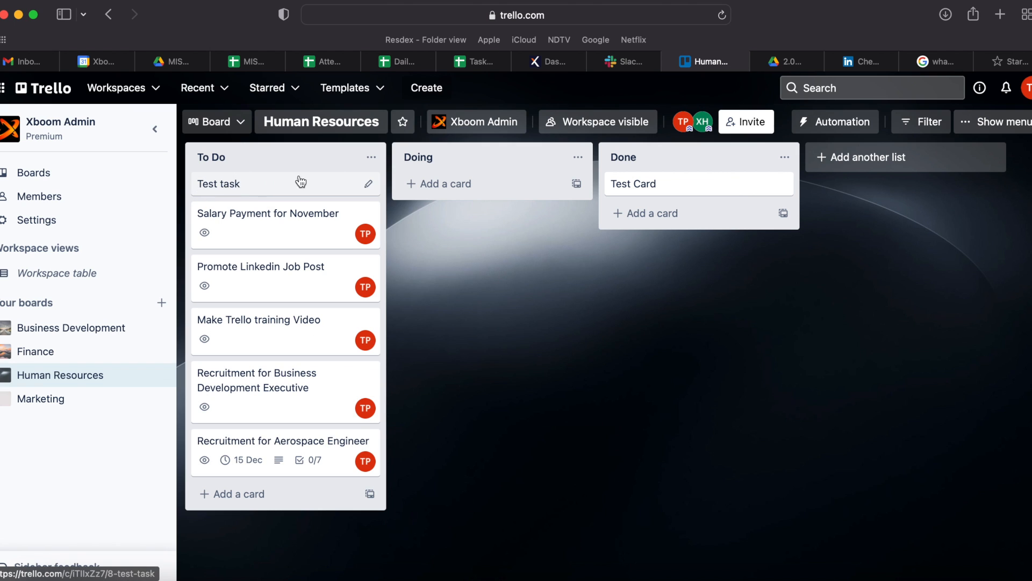
Return to Slack, send "/trello add" with a mention of your own account and "test task 2", and check the card in Trello.
left_click(628, 61)
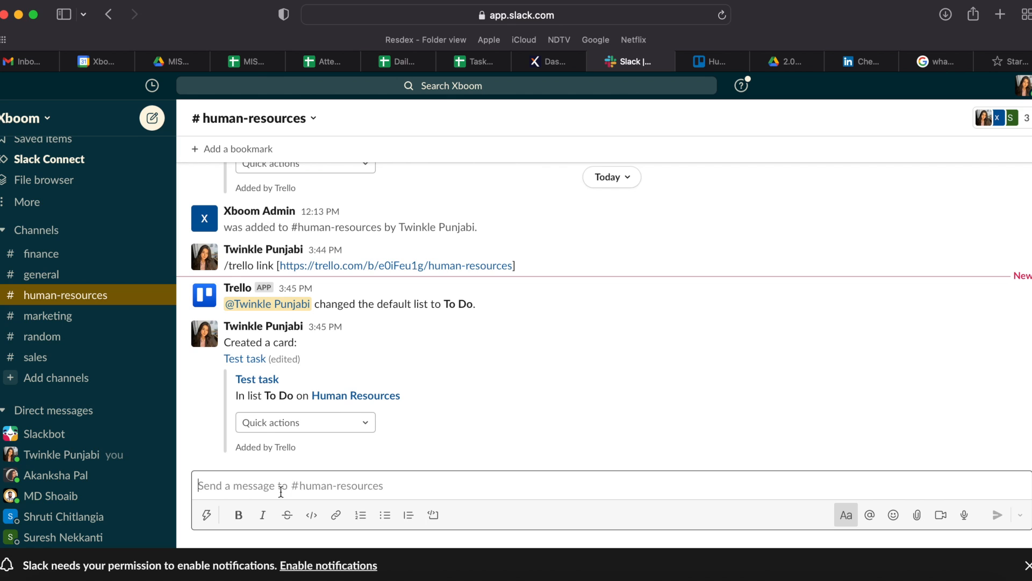
type("/")
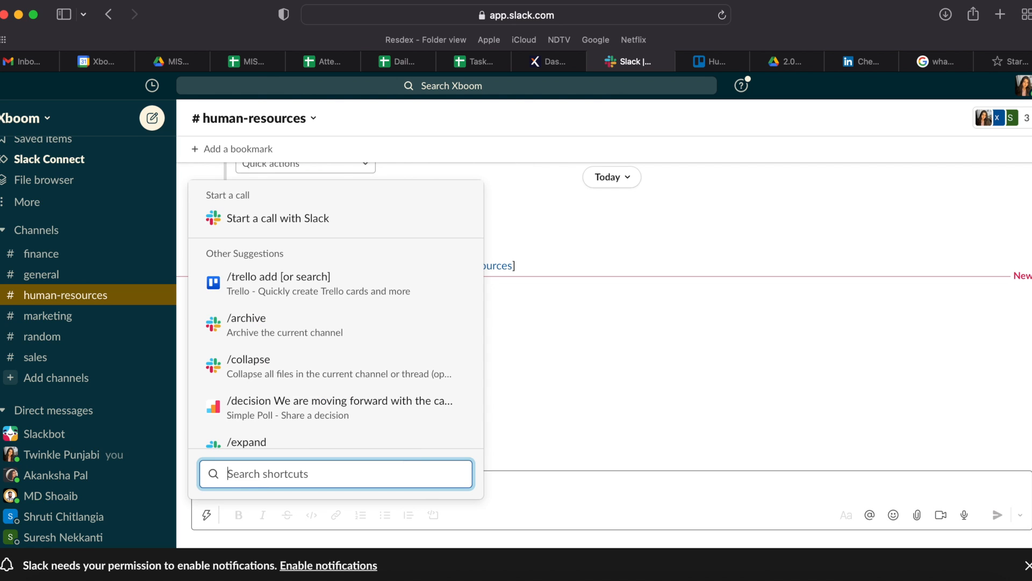
key("Escape")
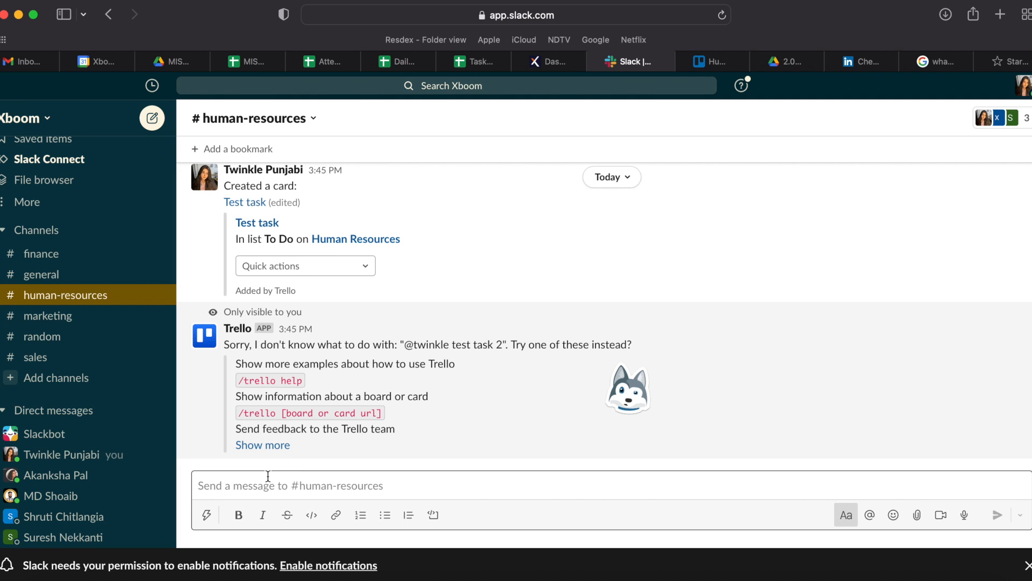
type("/")
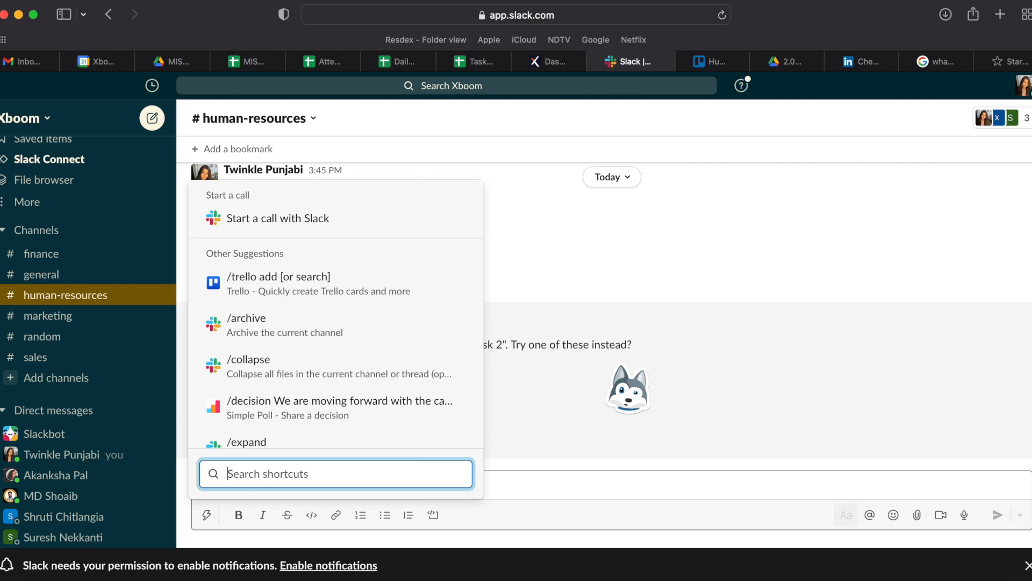
type("trello")
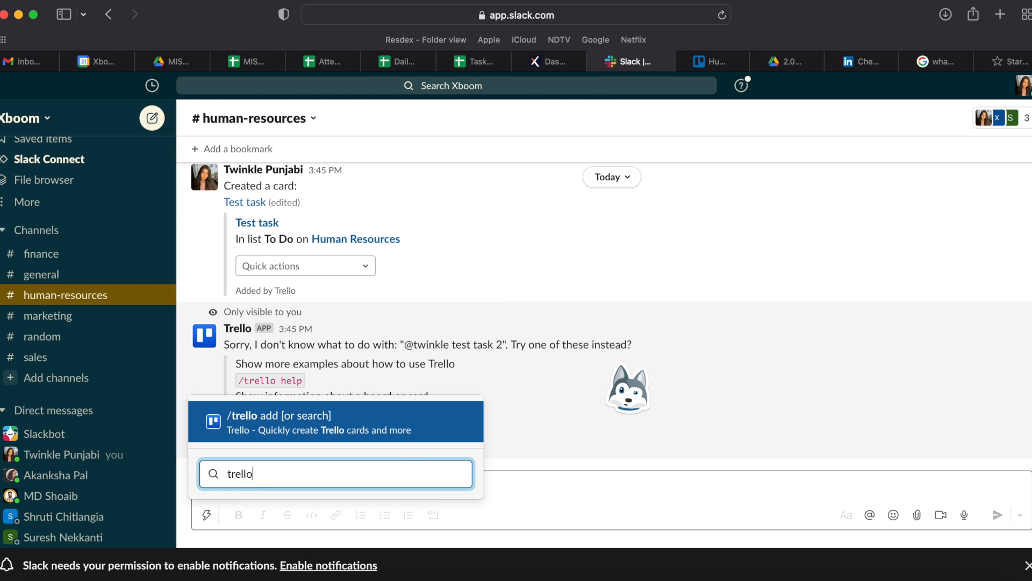
key("Return")
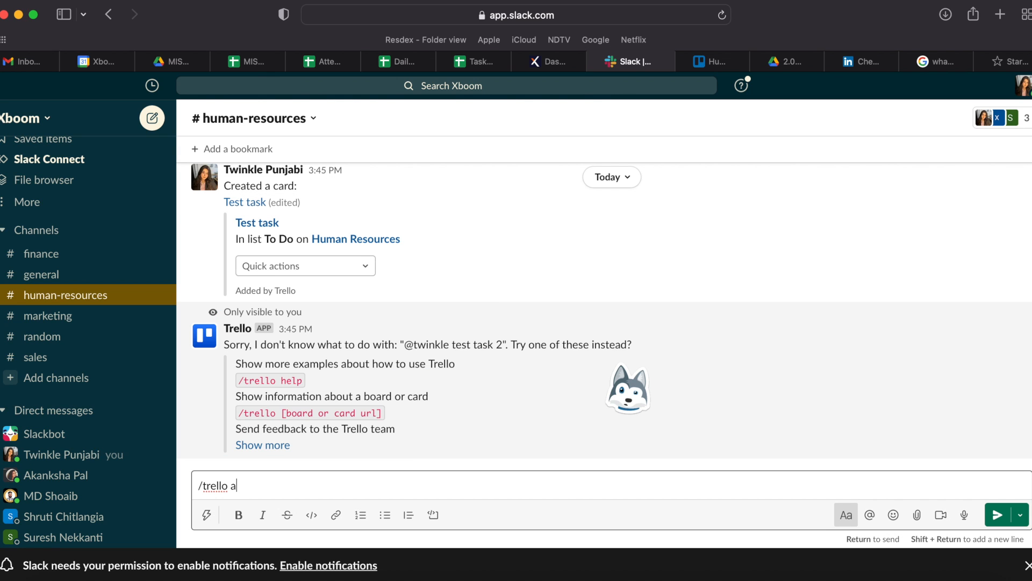
type("@")
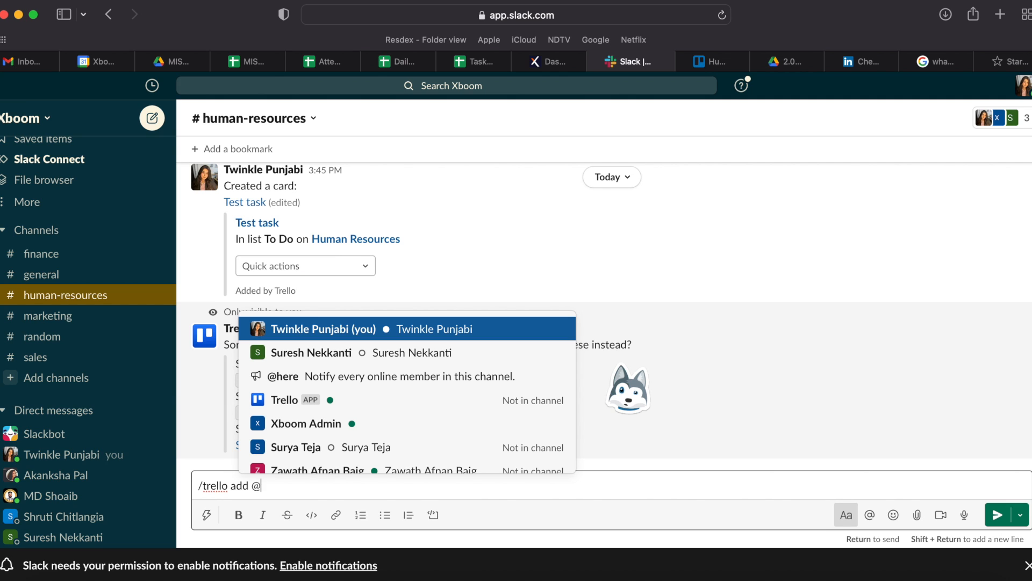
key("Return")
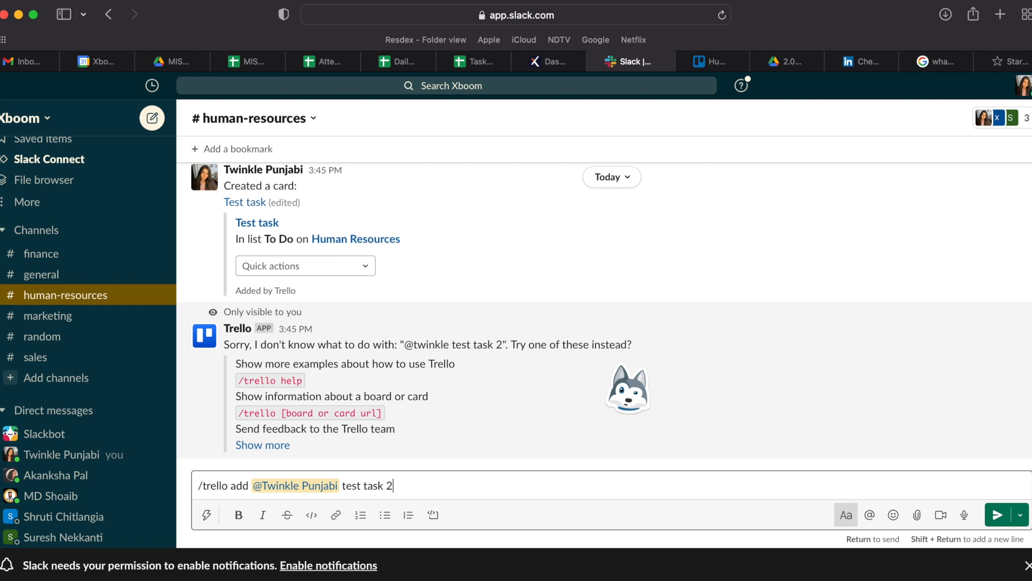
key("Return")
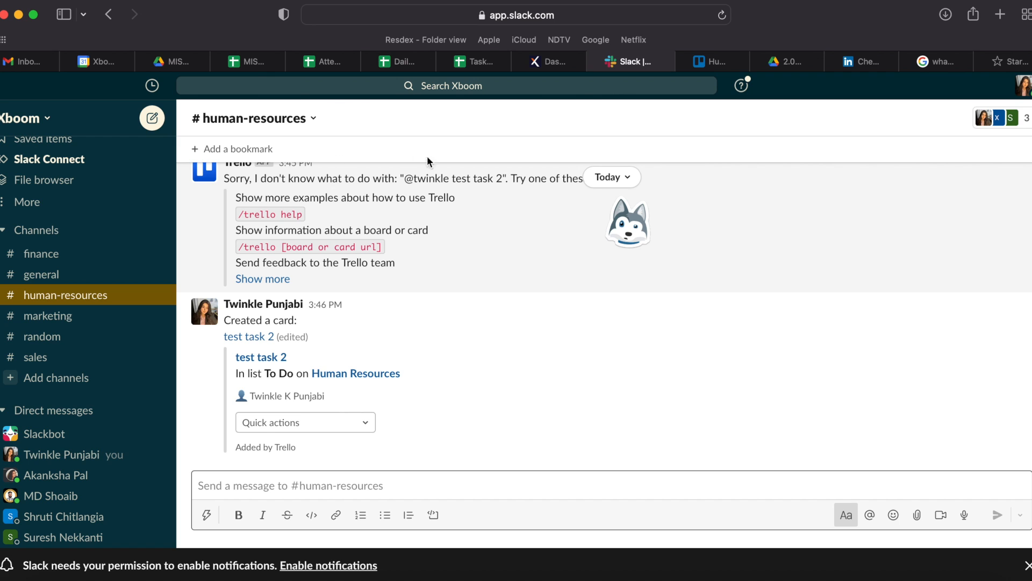
left_click(702, 63)
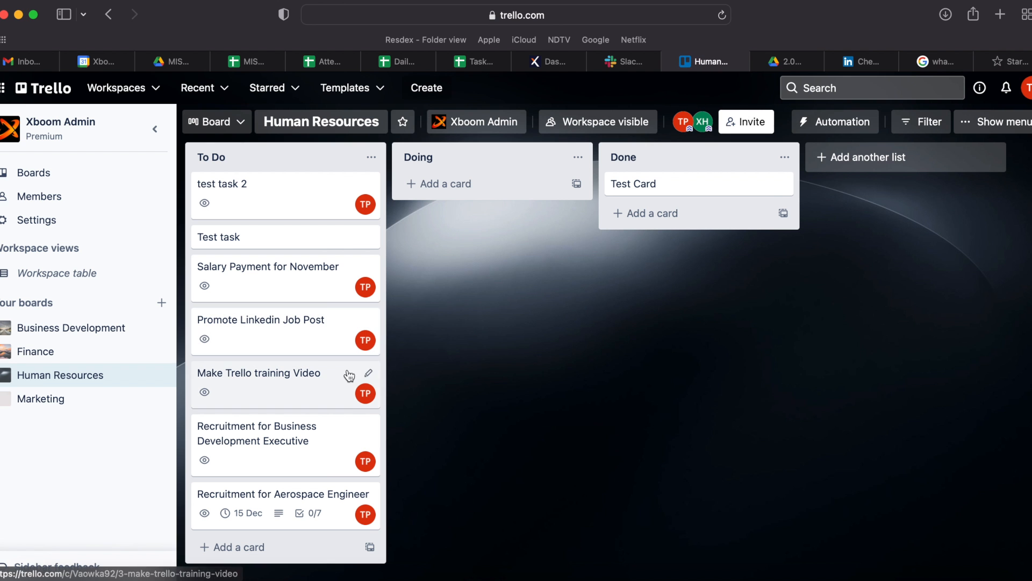
Return to Slack and use "/trello assign" with a mention of the other human-resources channel member to assign the card.
left_click(641, 60)
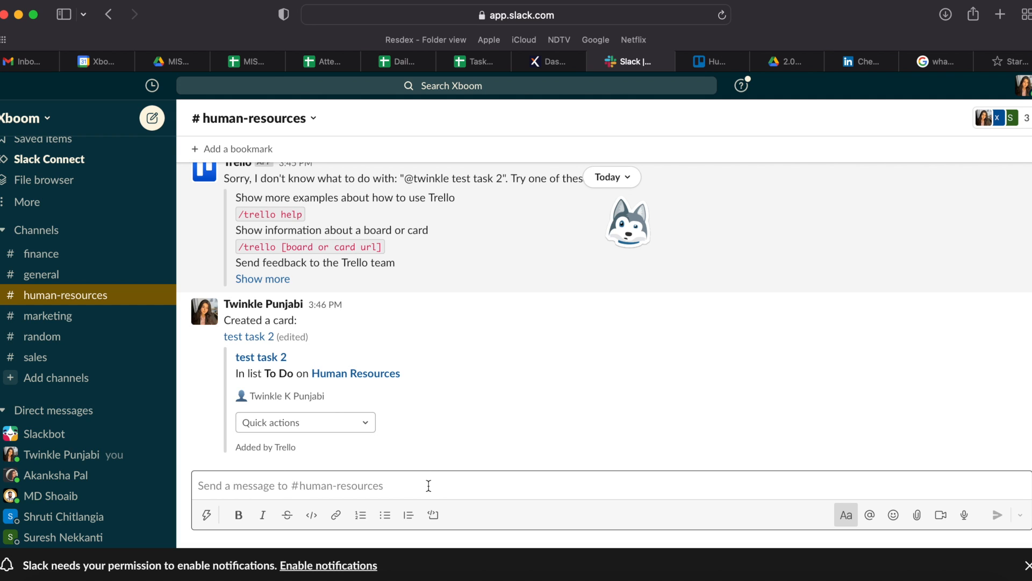
key("slash")
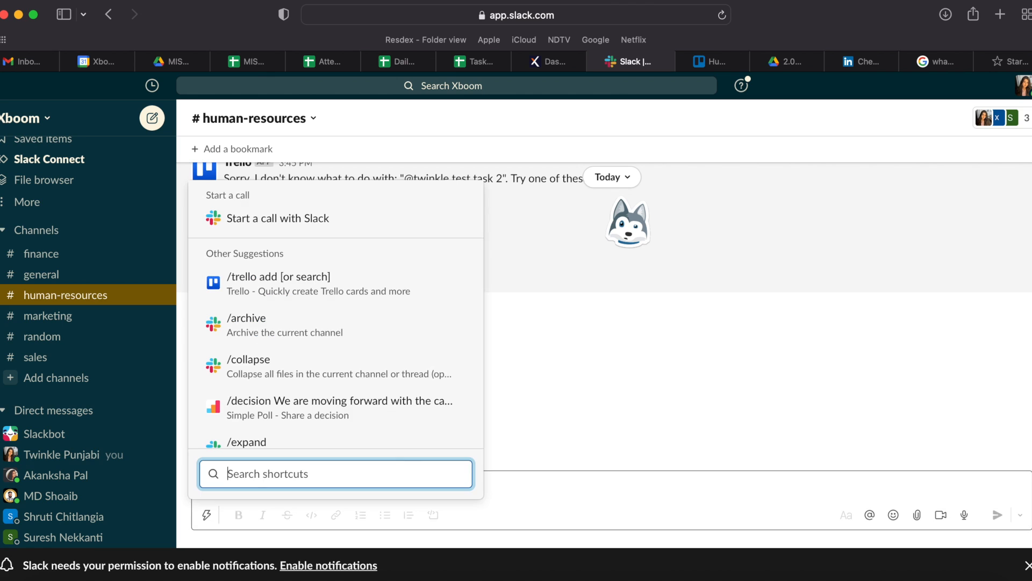
type("t")
key("Return")
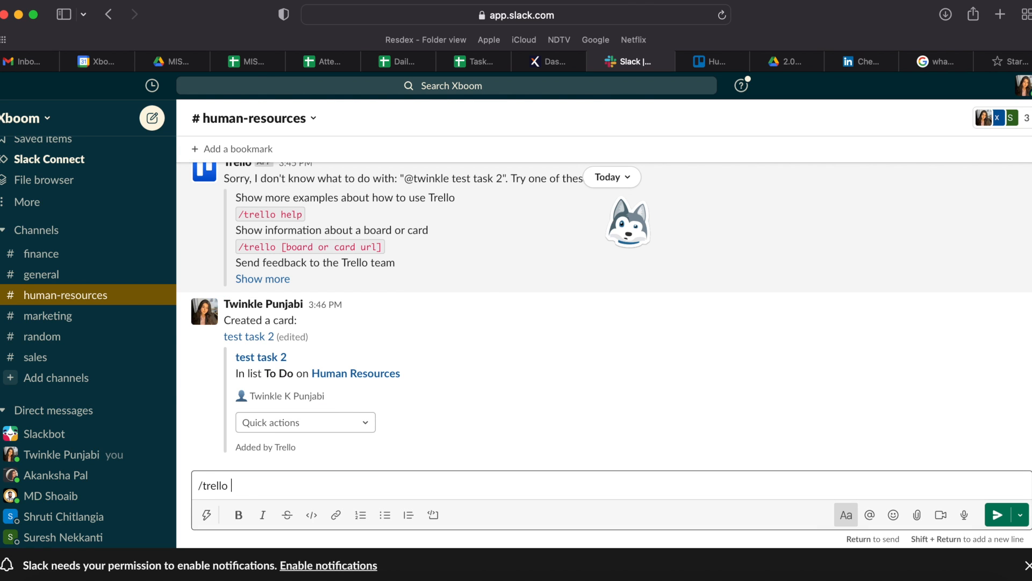
type("assign @")
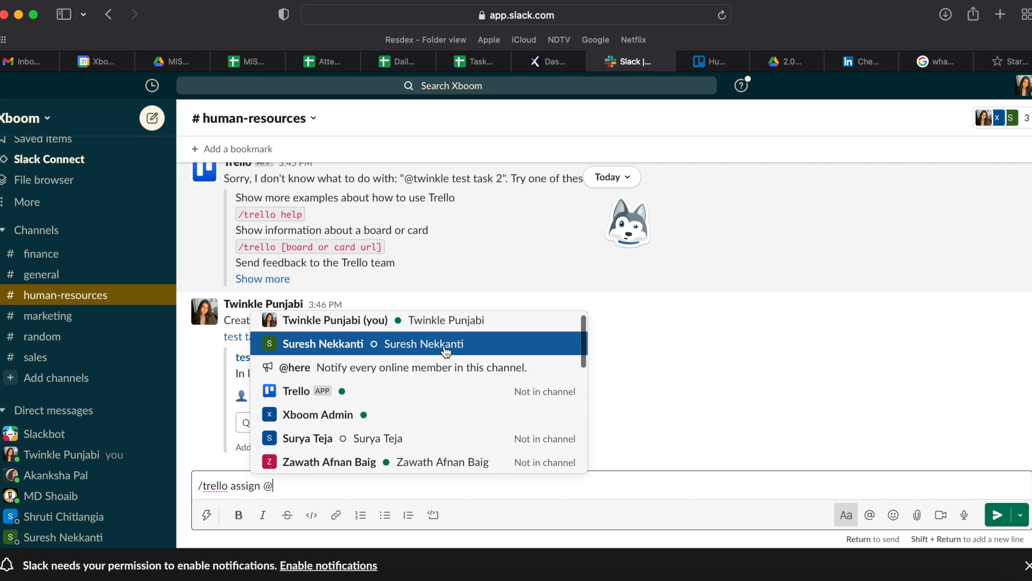
left_click(446, 350)
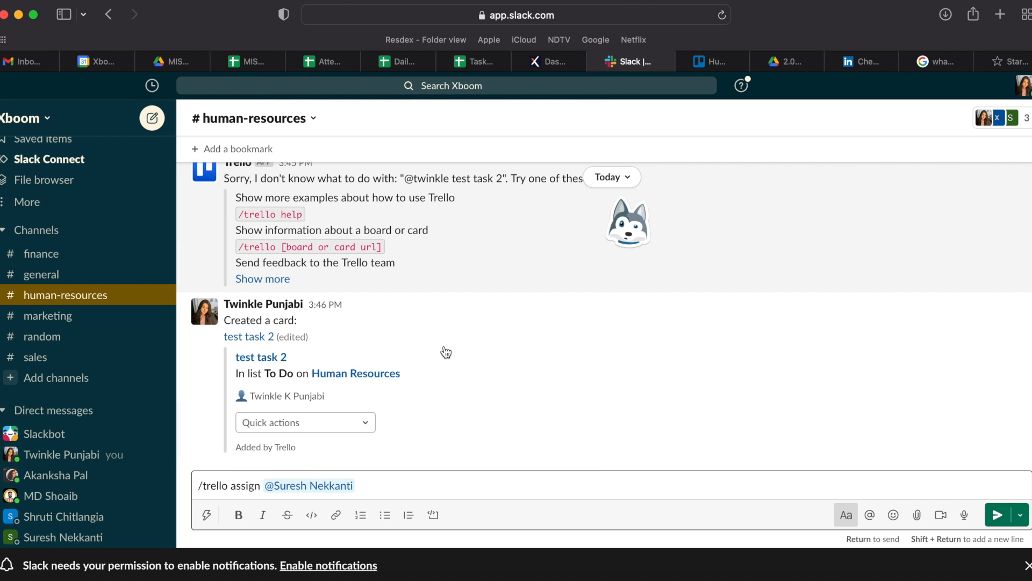
Comment "good job" on the test task 2 card by sending "/trello comment good job".
type("ll")
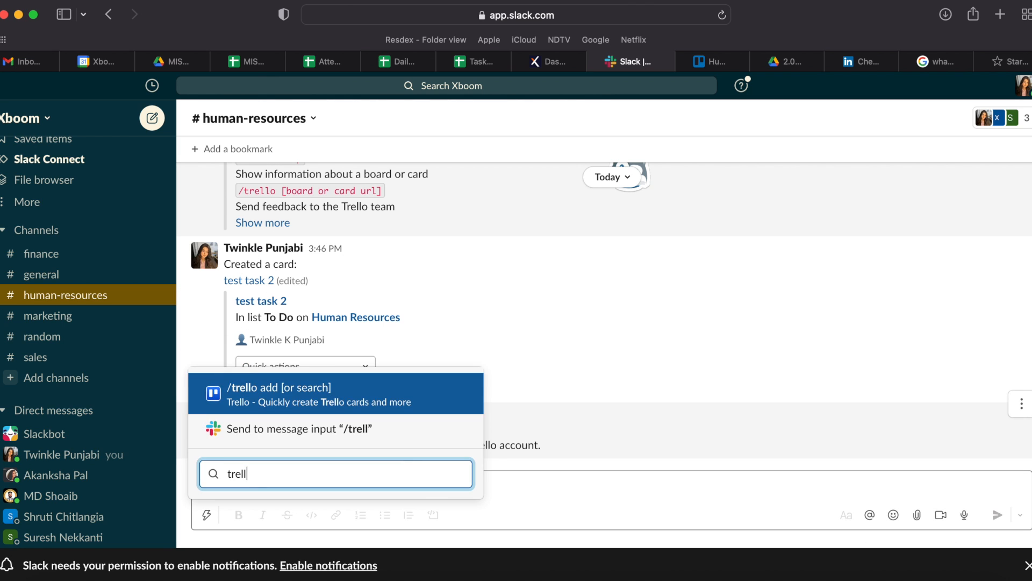
key("Return")
type("comment ")
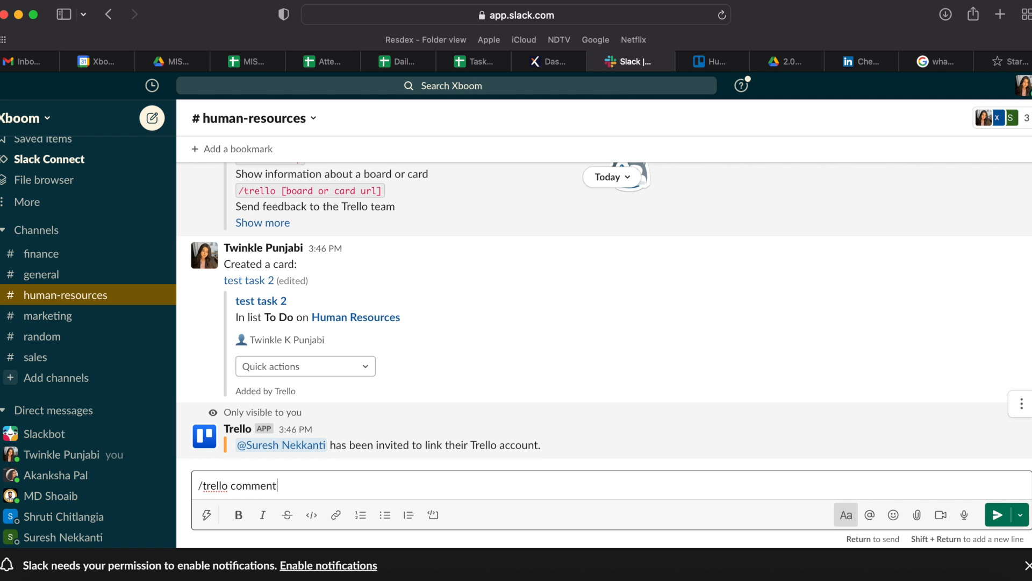
type("good job")
key("Return")
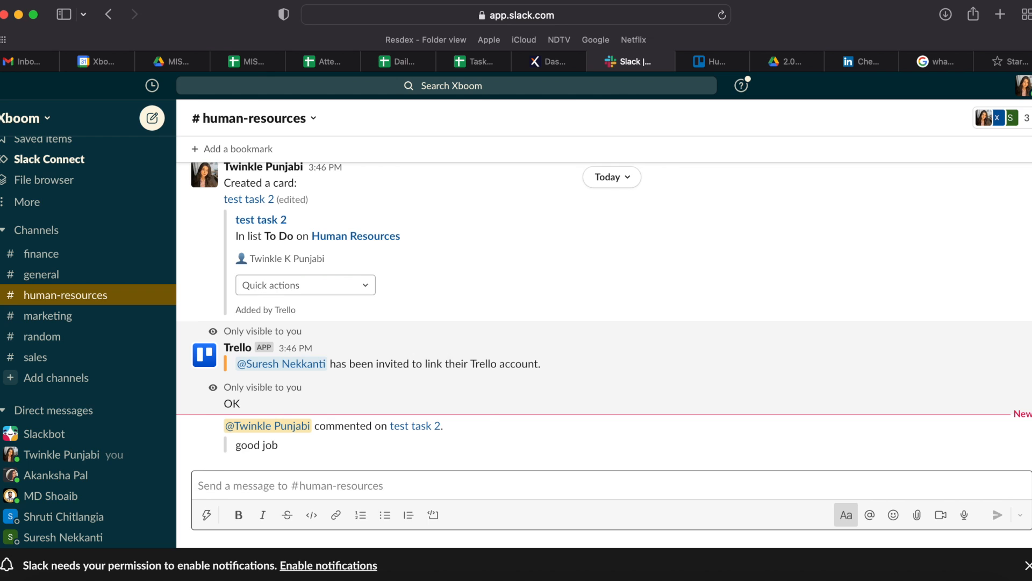
Draft the command "/trello feedback" in the message box and remove the word "feedback" without sending it.
type("/")
key("BackSpace")
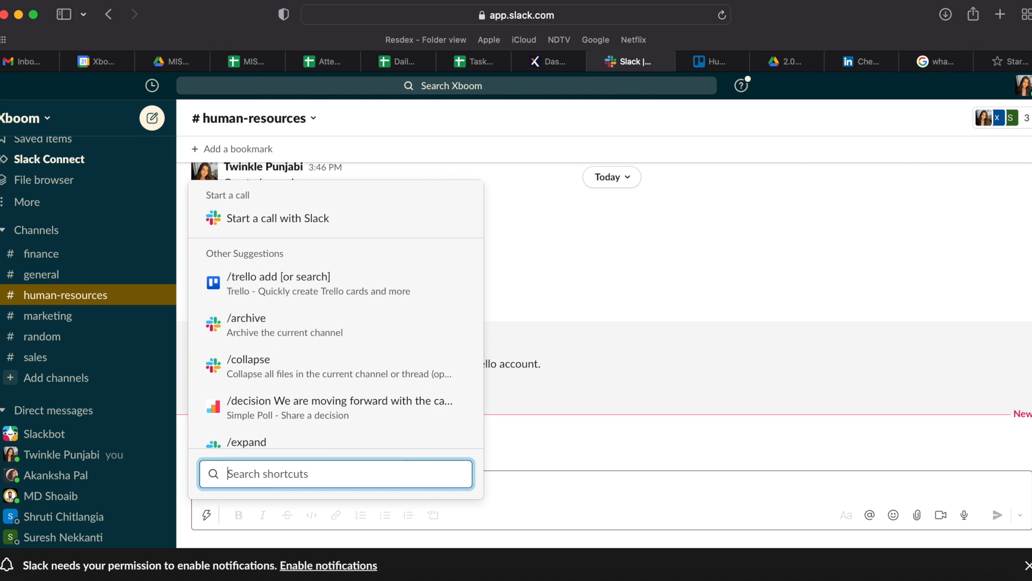
type("/trello ")
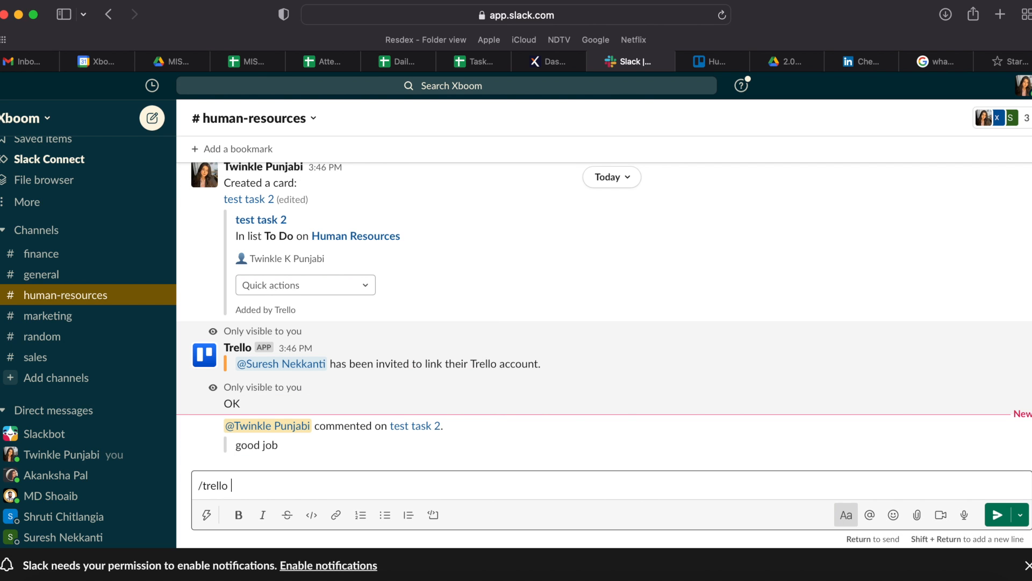
type("feedback")
key("BackSpace")
key("BackSpace")
key("BackSpace")
key("BackSpace")
key("BackSpace")
key("BackSpace")
key("BackSpace")
key("BackSpace")
key("BackSpace")
Draft the "search" option after /trello and remove it without sending.
type("search")
key("BackSpace")
key("BackSpace")
key("BackSpace")
key("BackSpace")
key("BackSpace")
key("BackSpace")
key("BackSpace")
Draft the "set-due" option after /trello and clear the whole message without sending it.
type("set-due")
key("BackSpace")
key("BackSpace")
key("BackSpace")
key("BackSpace")
key("BackSpace")
key("BackSpace")
key("BackSpace")
key("BackSpace")
key("BackSpace")
key("BackSpace")
key("BackSpace")
key("BackSpace")
key("BackSpace")
key("BackSpace")
key("BackSpace")
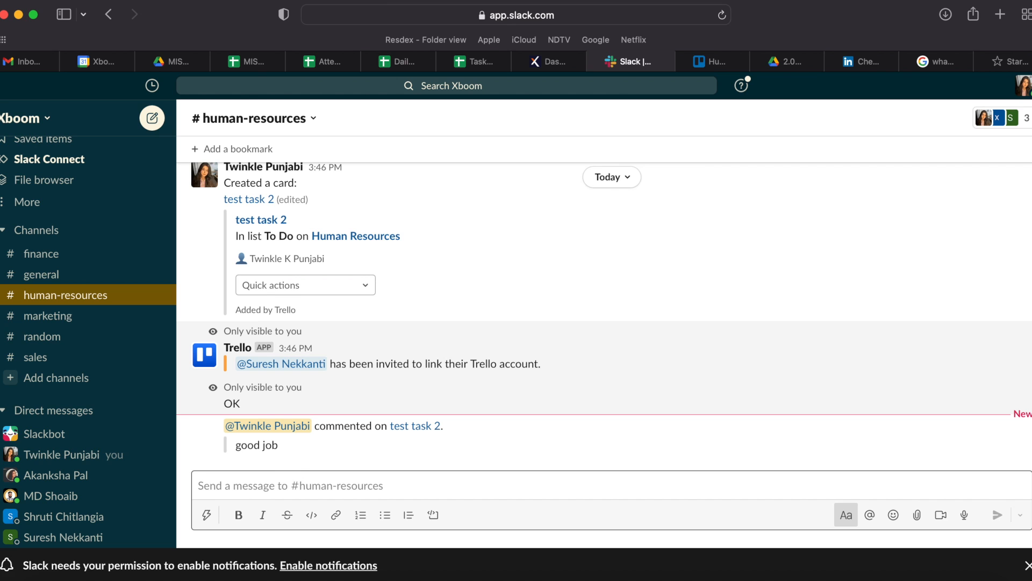
Open the Human Resources board in Trello.
left_click(356, 236)
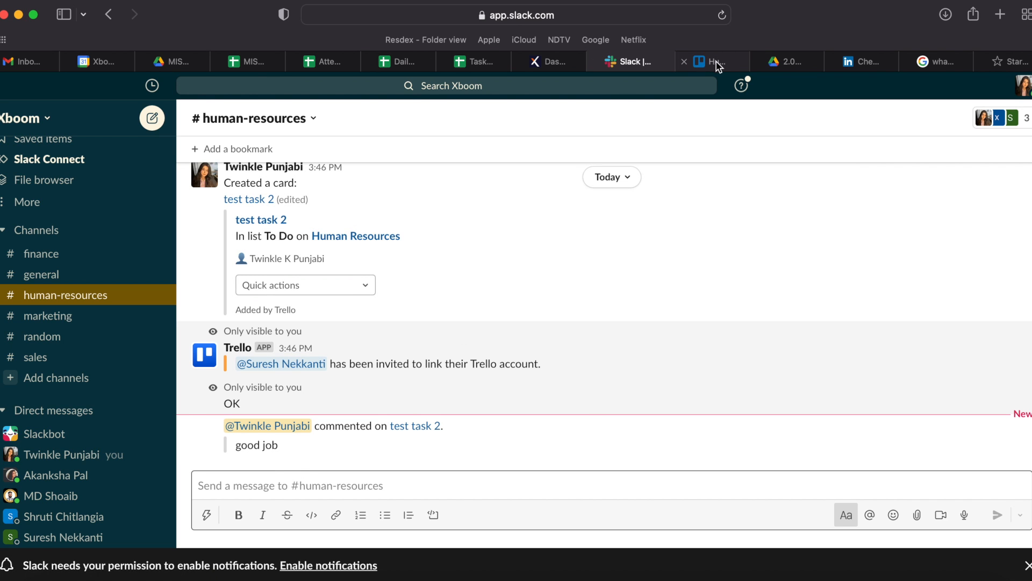